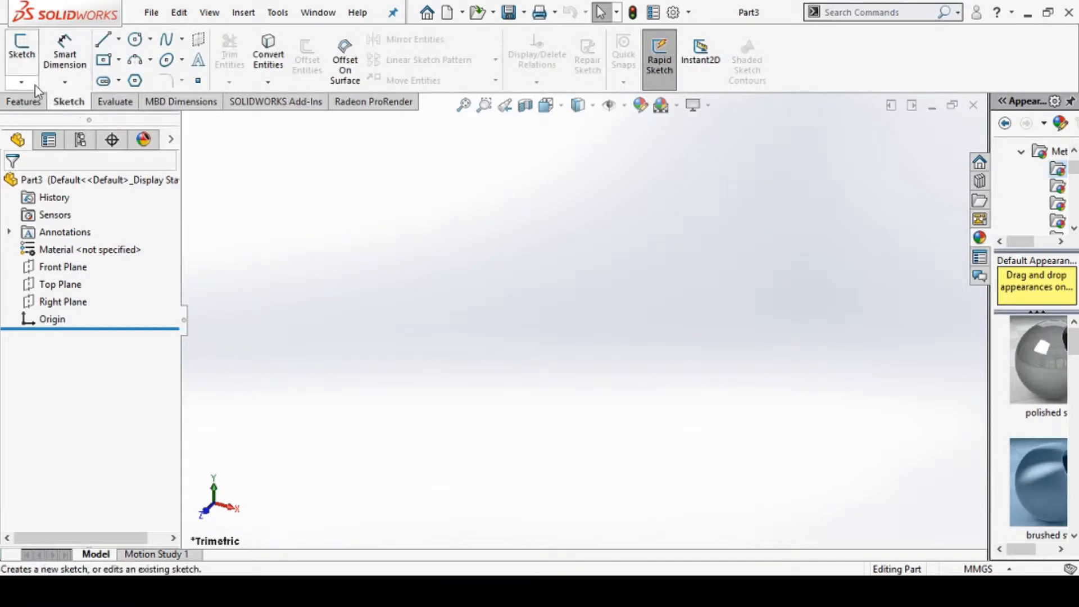
Start a 3D sketch and draw a center rectangle from the origin on the XY plane, about 198 by 155 mm.
left_click(32, 87)
left_click(37, 116)
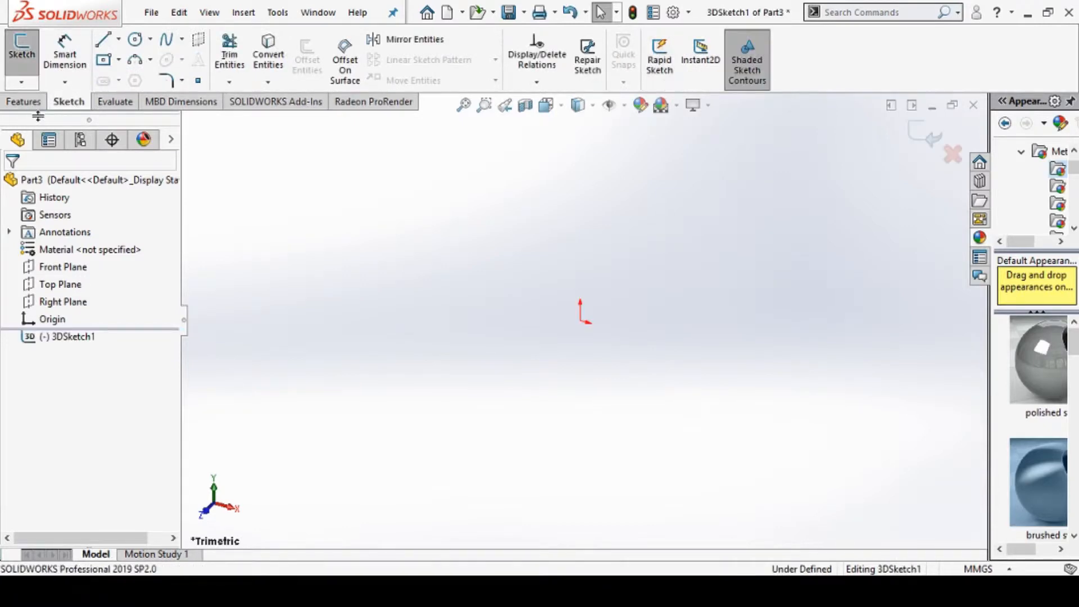
left_click(103, 61)
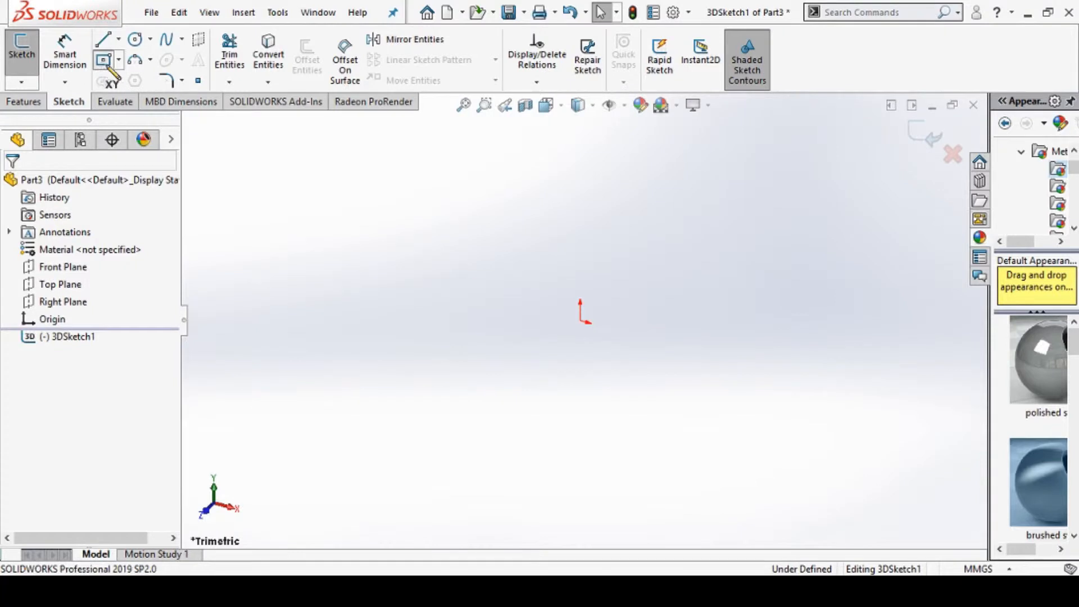
left_click(581, 321)
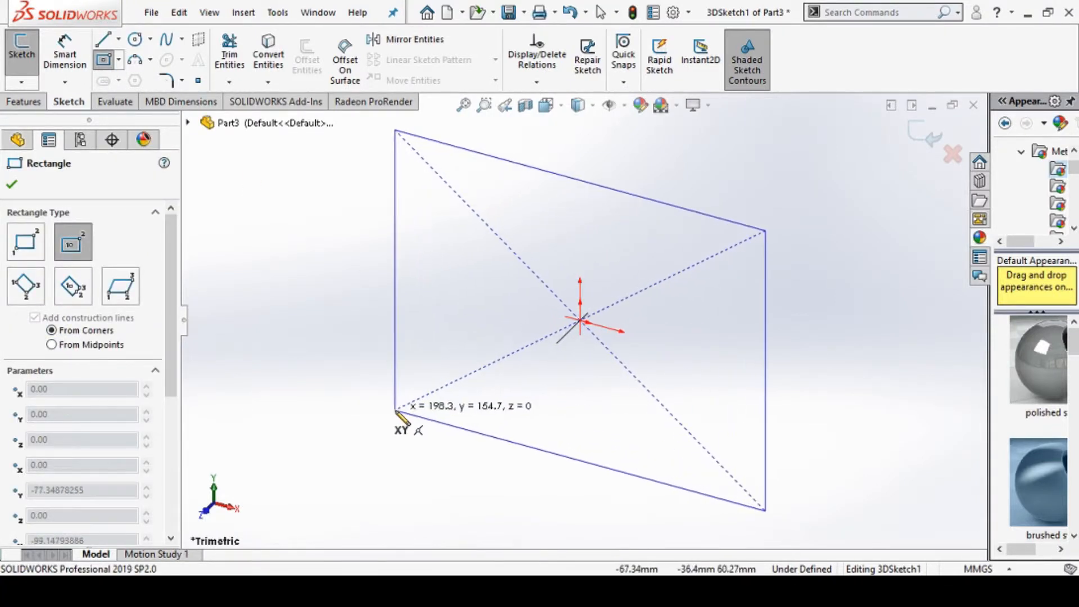
left_click(396, 411)
Dimension the rectangle with 800 mm on its vertical side and 1000 mm on its long side.
key("d")
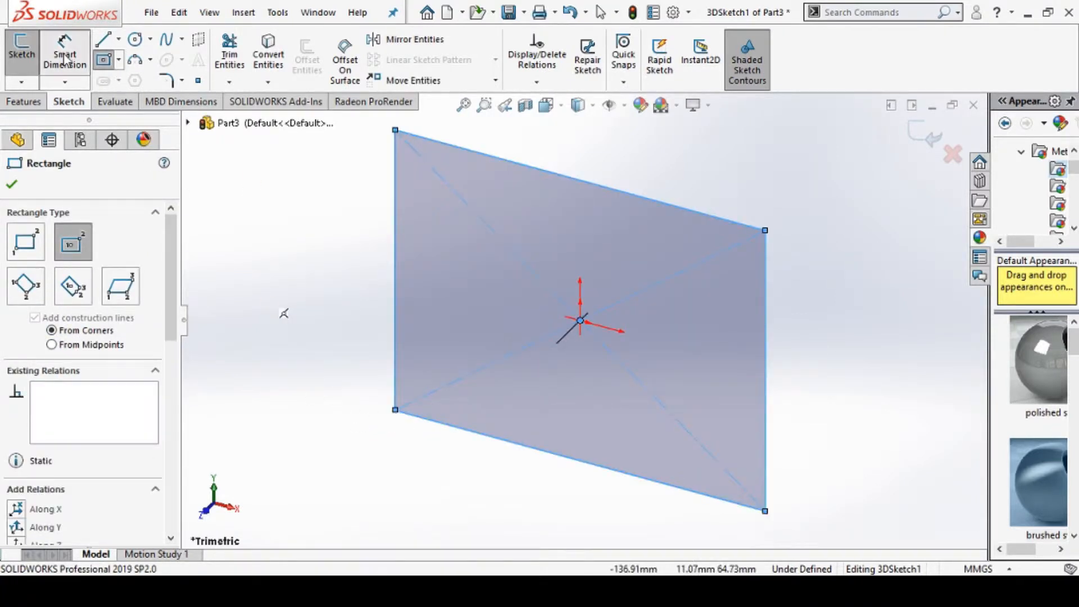
left_click(766, 361)
left_click(812, 364)
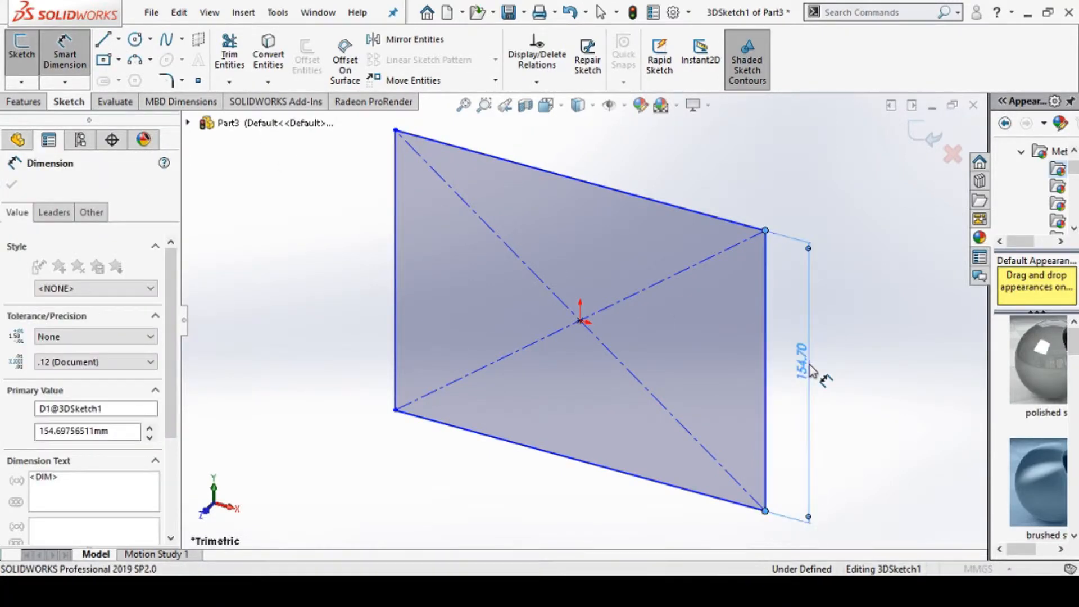
type("800")
key("Return")
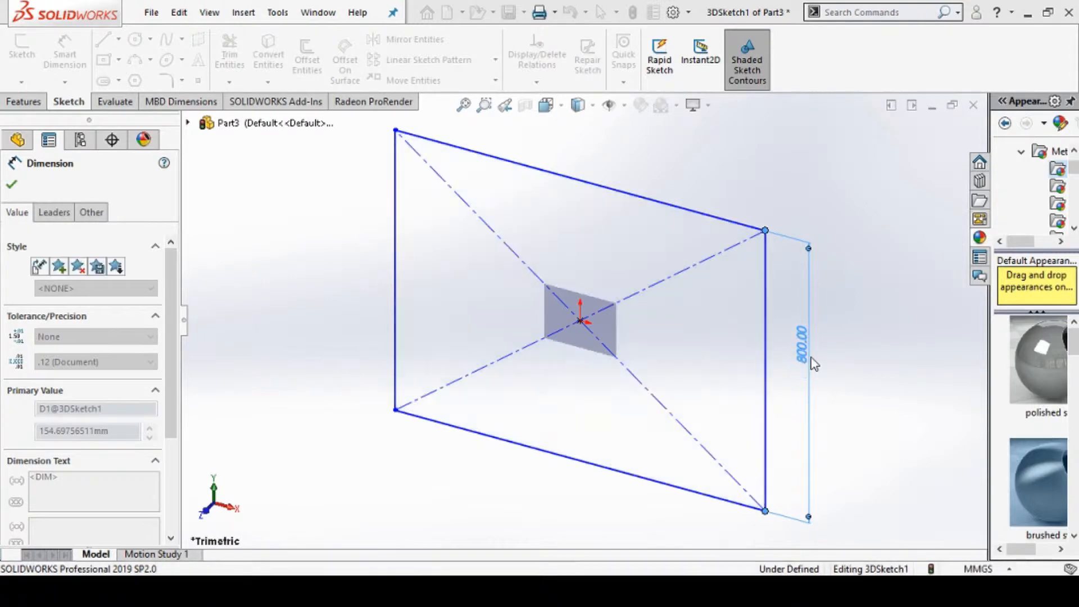
left_click(727, 208)
left_click(731, 193)
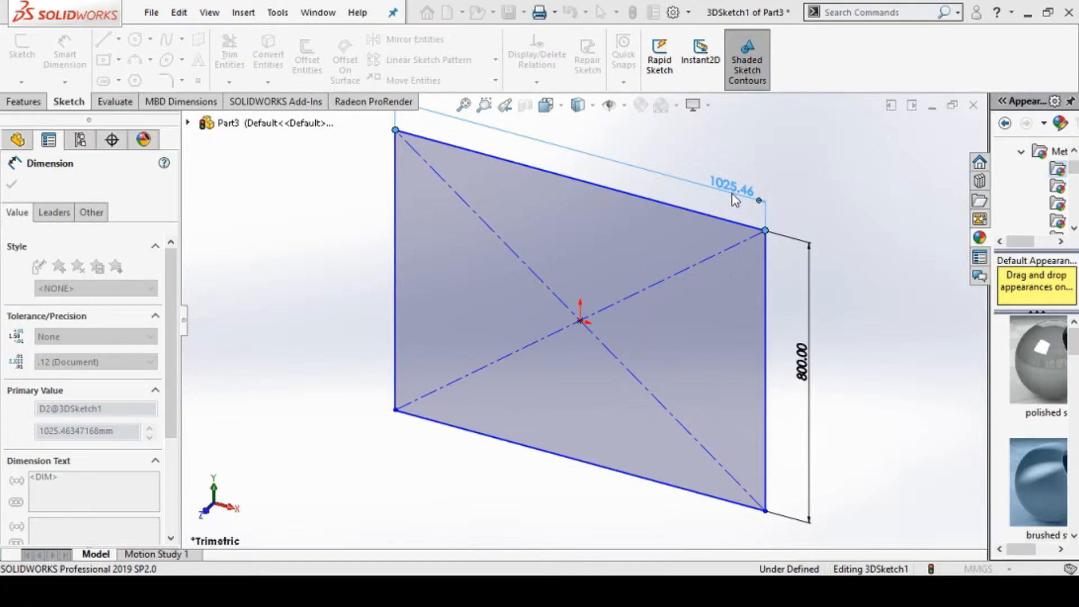
type("1000")
key("Return")
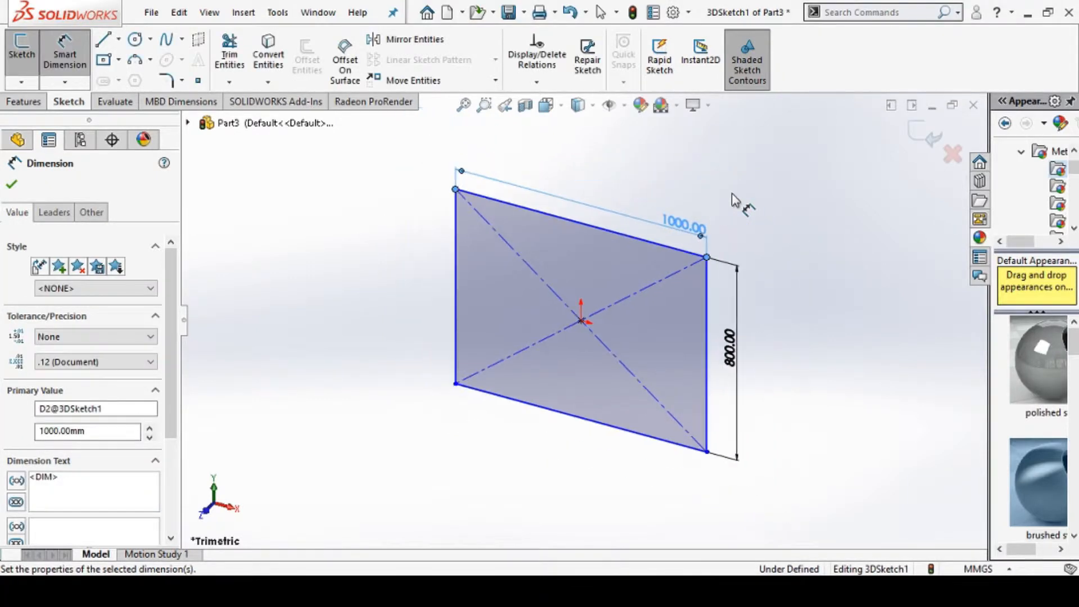
mouse_move(417, 264)
middle_mouse_down()
mouse_move(380, 313)
mouse_move(349, 400)
mouse_move(308, 313)
mouse_move(276, 388)
mouse_move(253, 371)
middle_mouse_up()
left_click(103, 42)
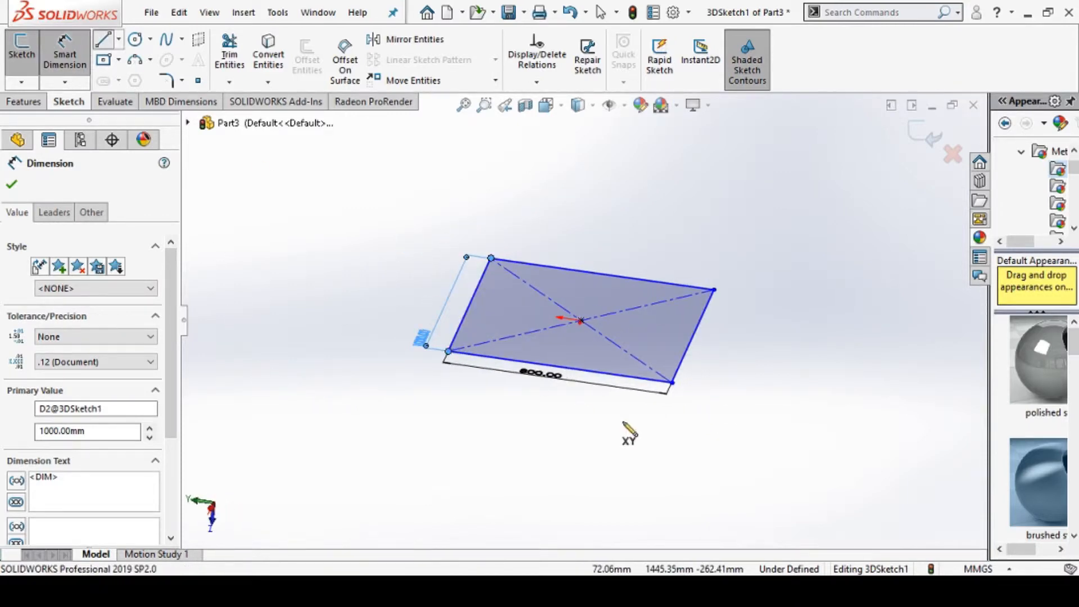
left_click(672, 382)
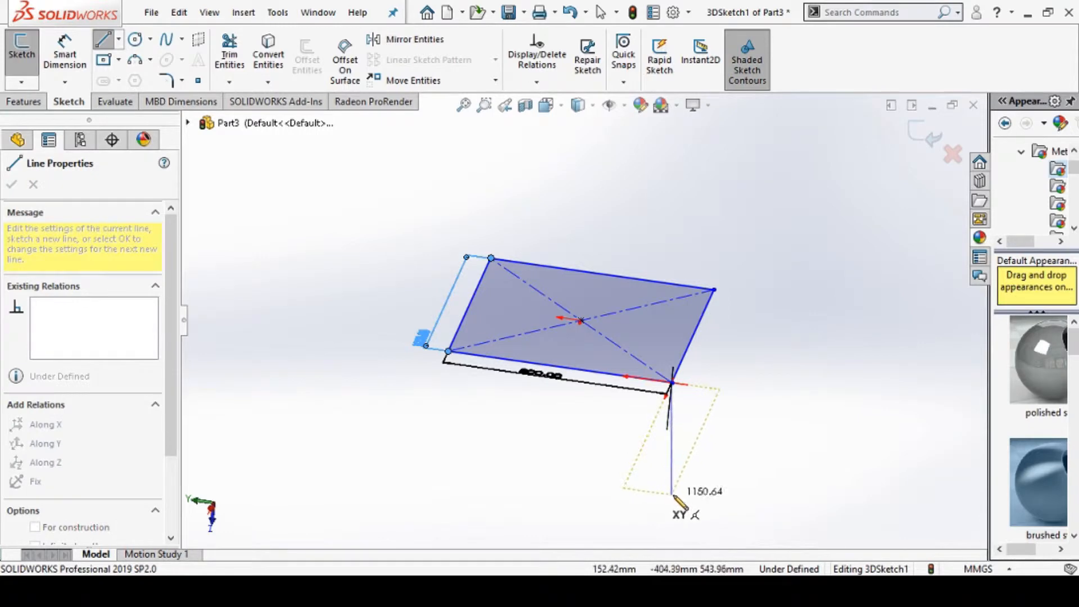
key("Escape")
key("Escape")
Draw the first leg line along Z from the rectangle's corner on the positive X, negative Y side, about 402 mm long.
middle_click_drag(723, 447, 632, 429)
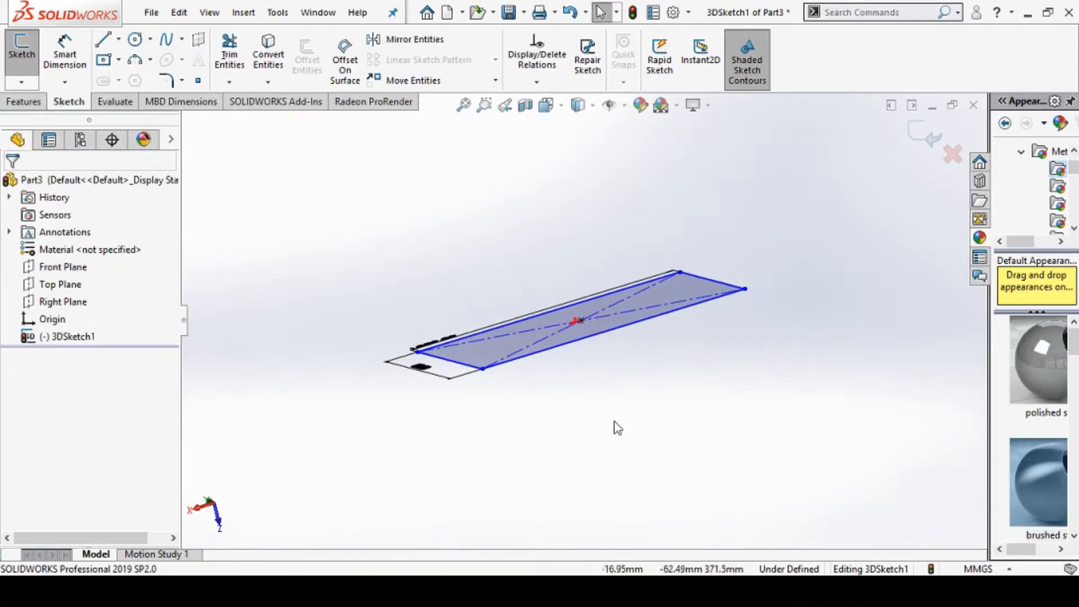
key("space")
left_click(481, 372)
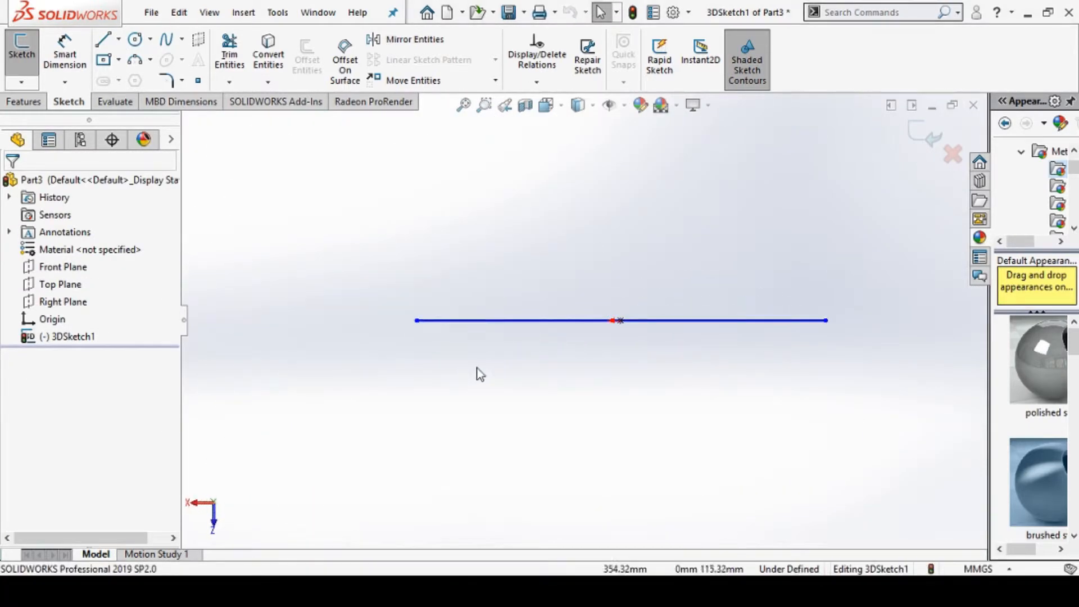
left_click(103, 40)
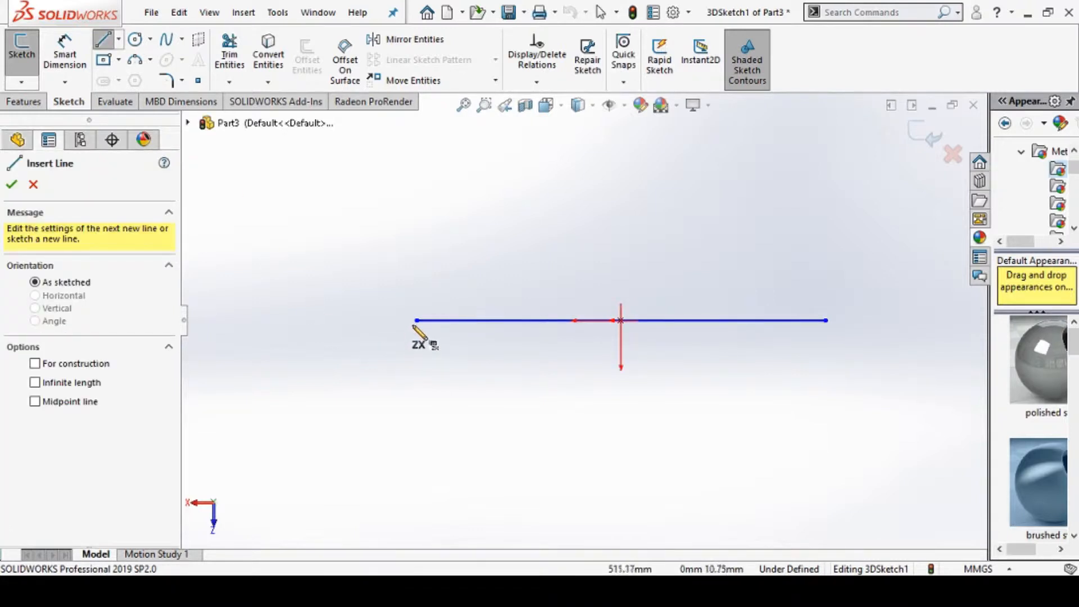
left_click(416, 320)
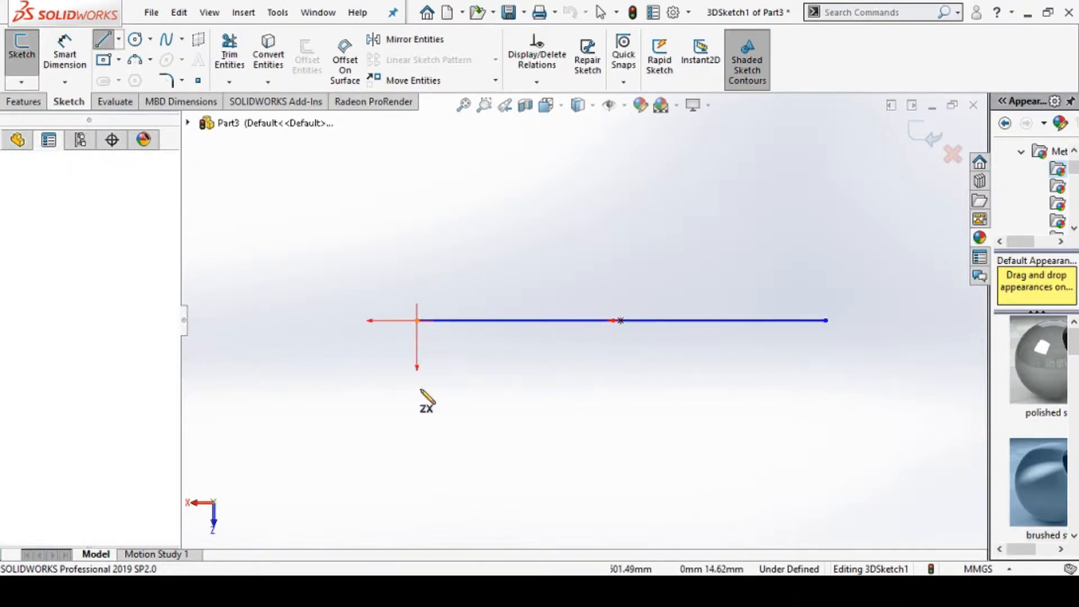
left_click(417, 483)
key("Escape")
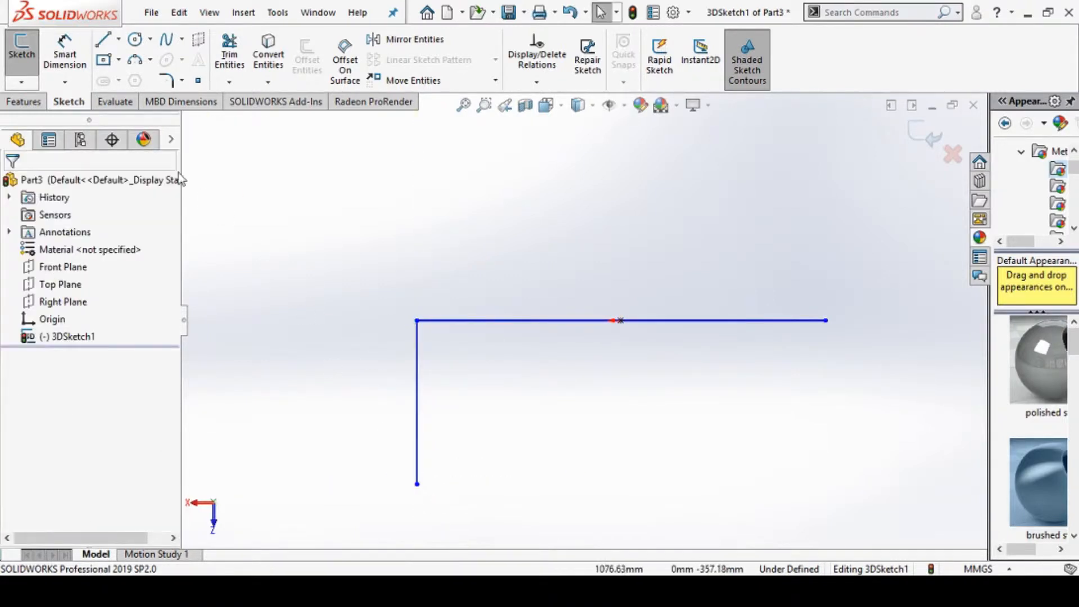
Dimension the first leg line's length as 300 mm.
left_click(77, 69)
left_click(418, 409)
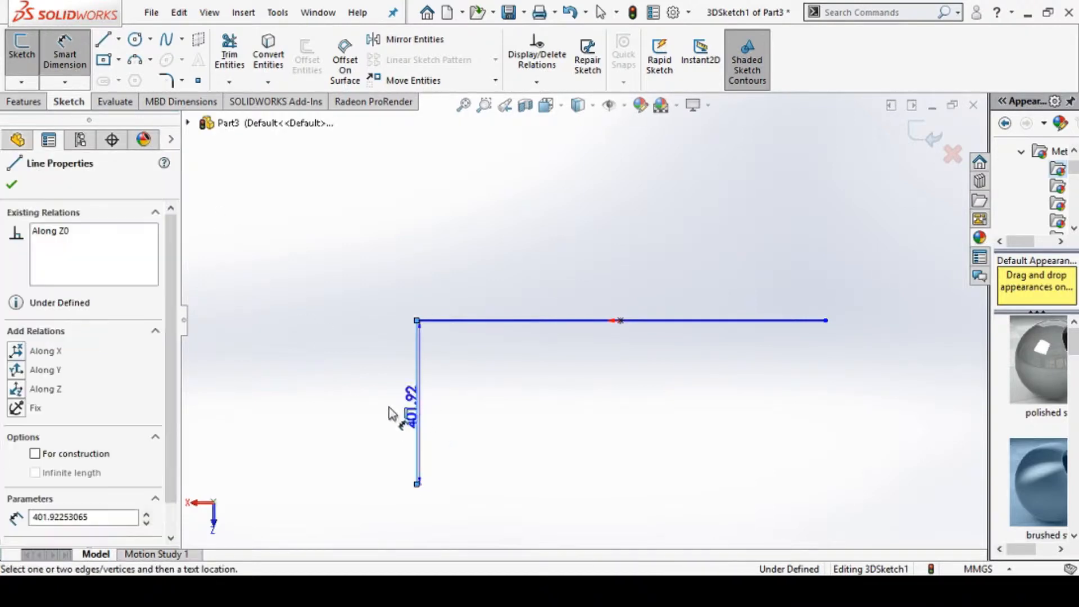
left_click(385, 419)
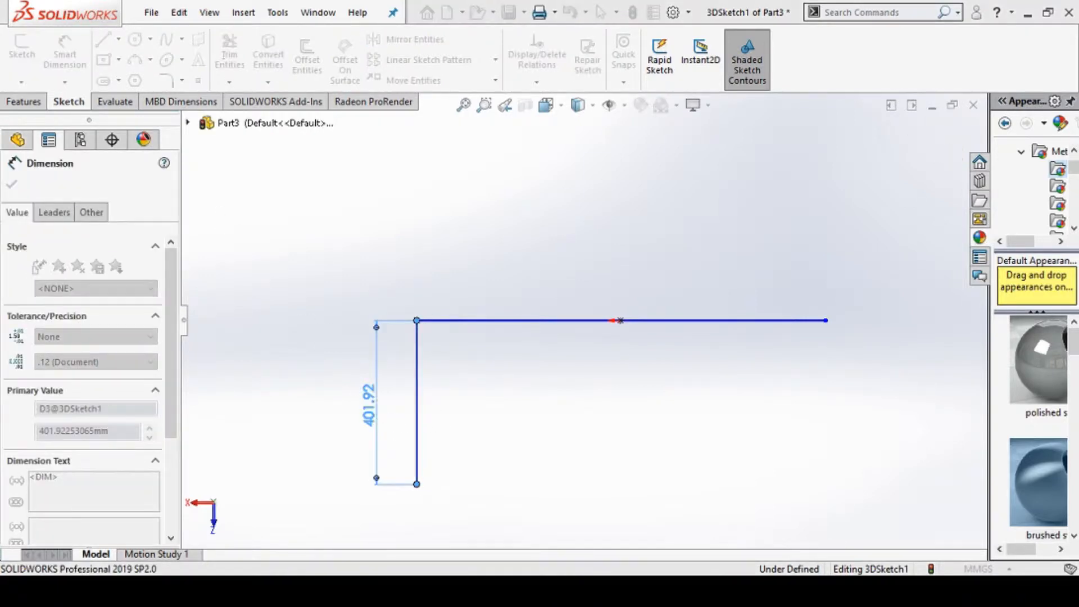
type("300")
key("Return")
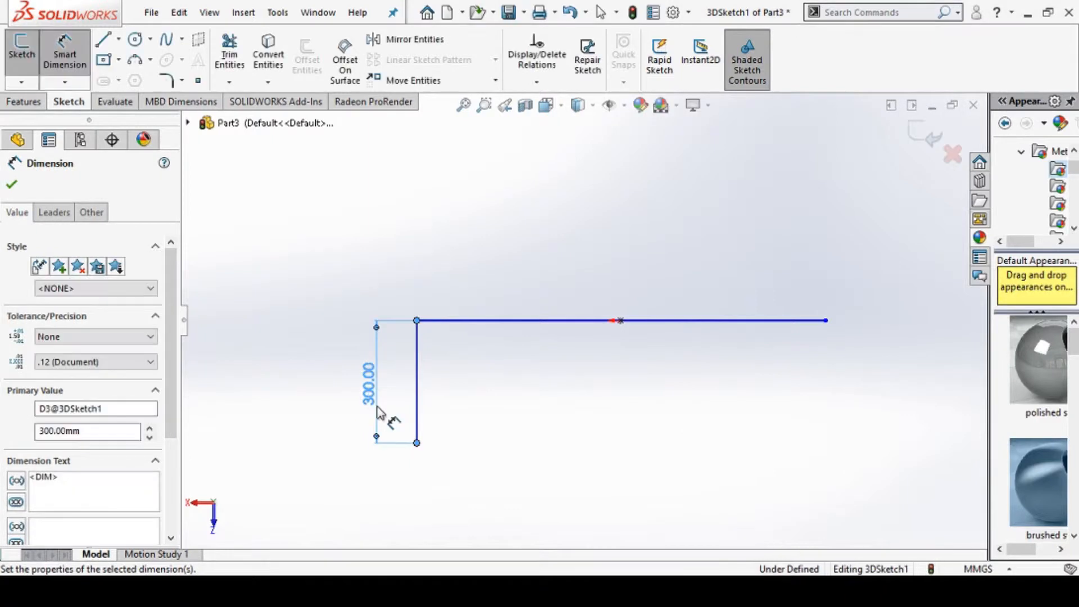
Draw a second leg line along Z, about 373 mm long, from the other end of the same 800 mm side.
mouse_move(322, 363)
middle_mouse_down()
mouse_move(345, 381)
mouse_move(347, 341)
middle_mouse_up()
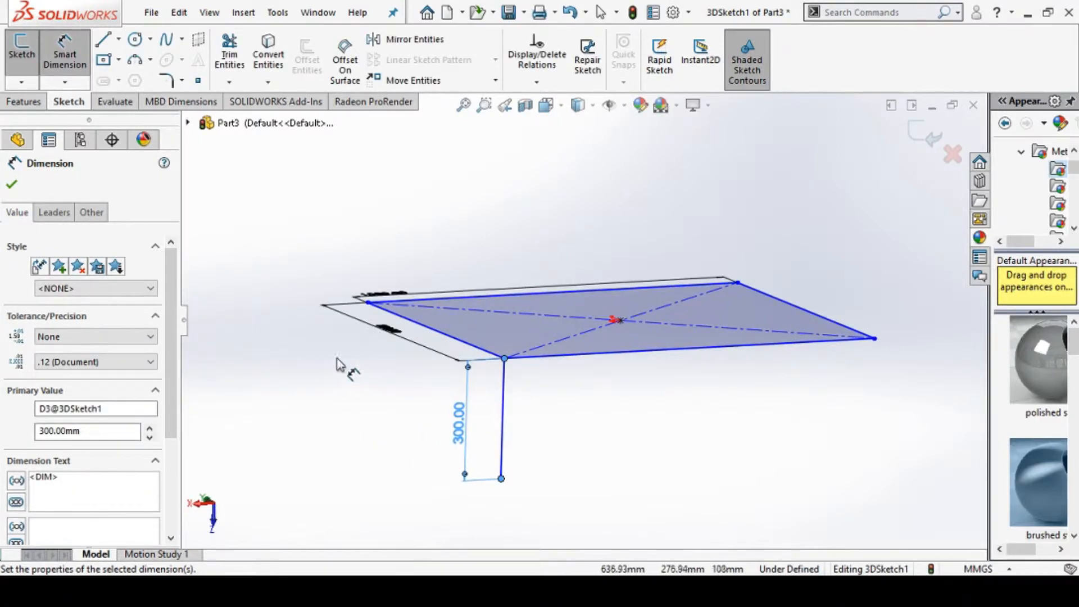
left_click(104, 44)
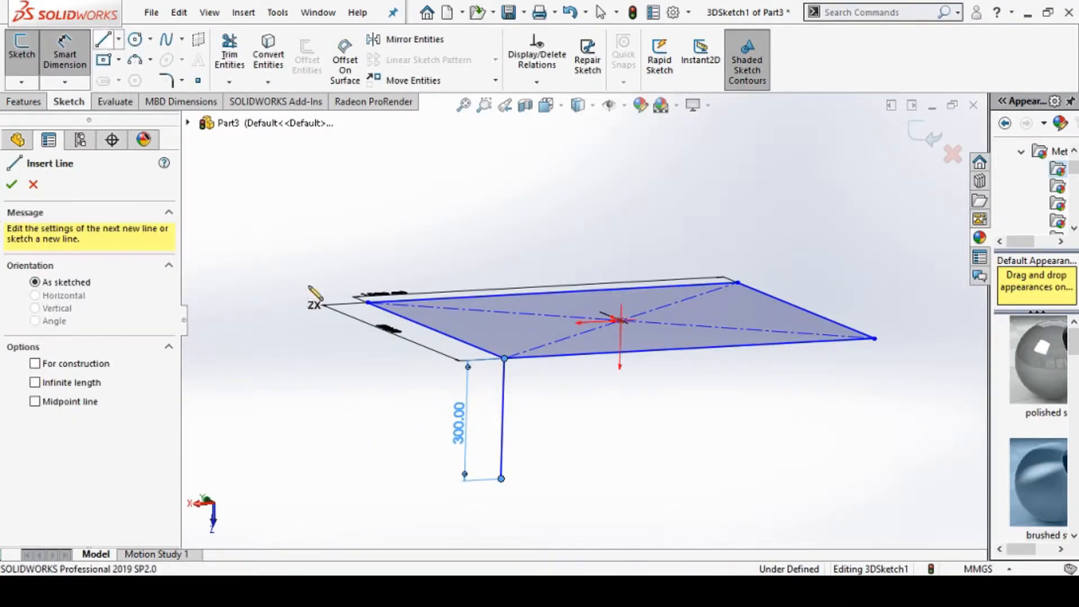
left_click(368, 301)
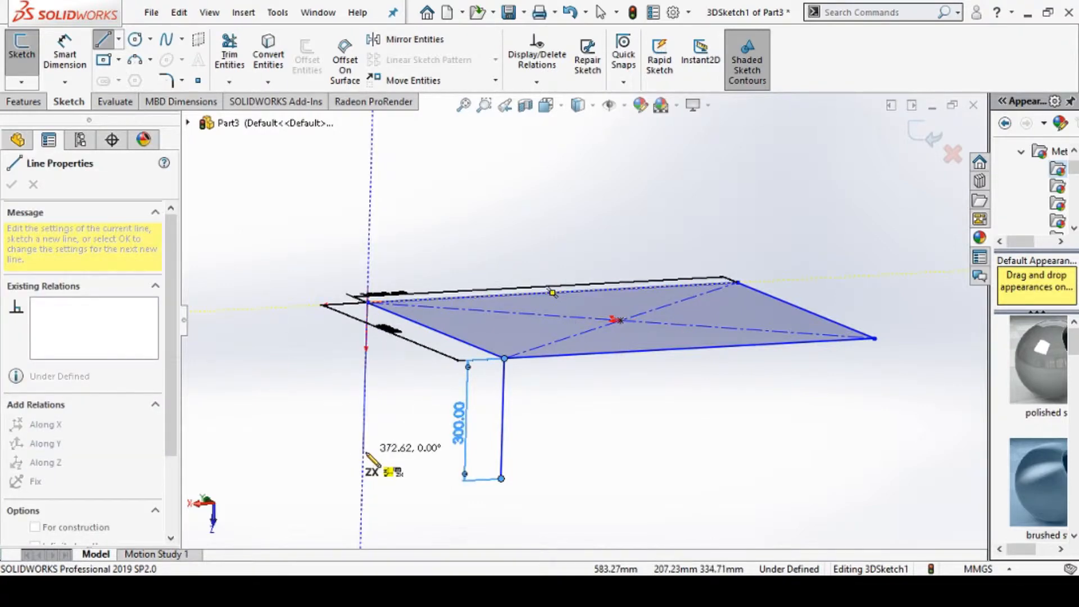
left_click(362, 452)
key("Escape")
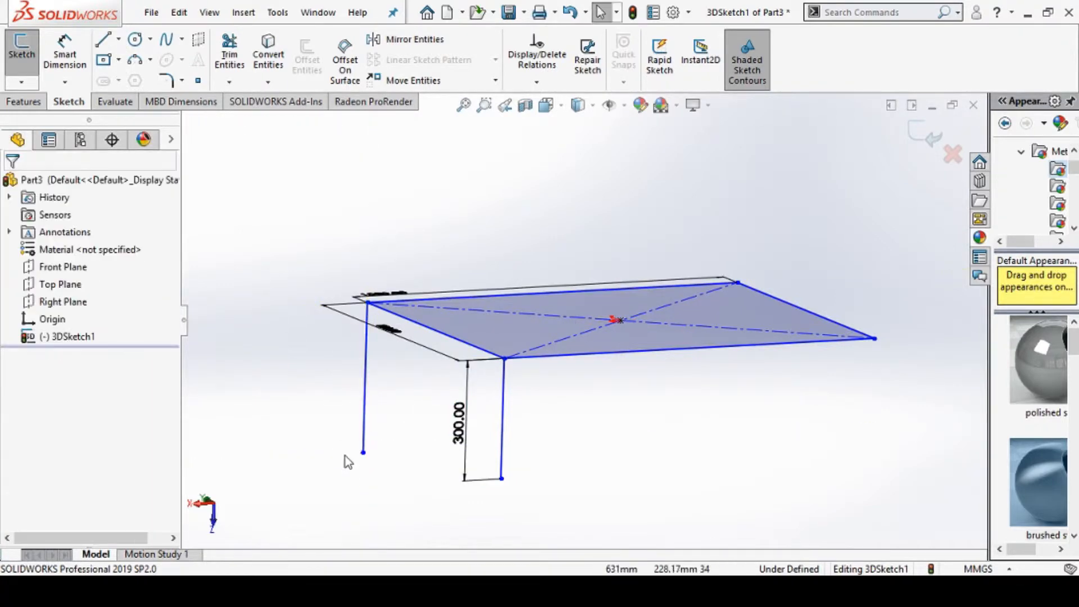
Dimension the second leg line's length as 300 mm.
left_click(61, 59)
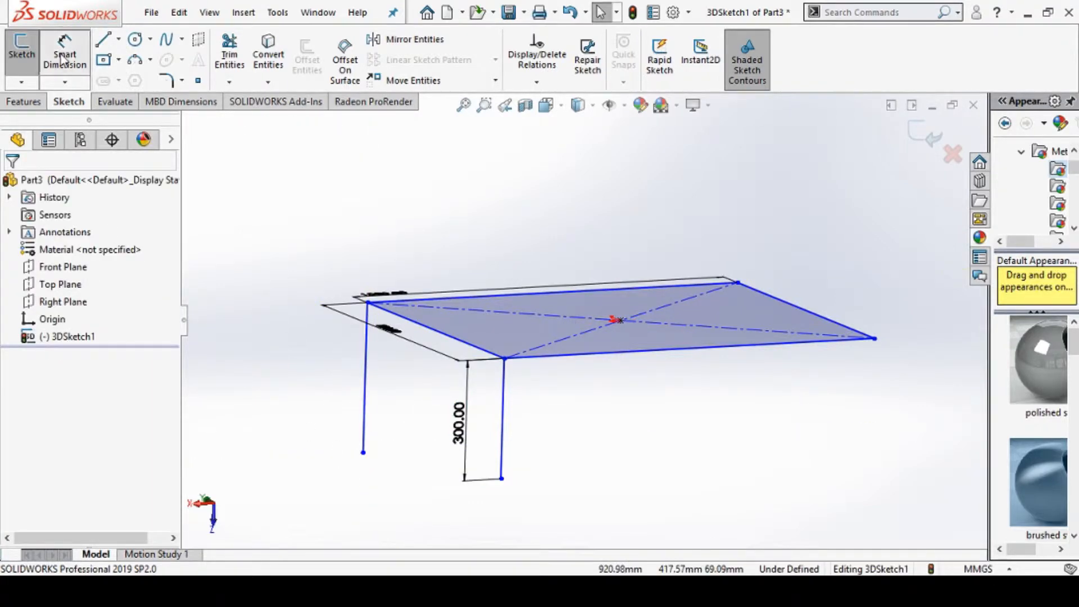
left_click(366, 367)
left_click(332, 372)
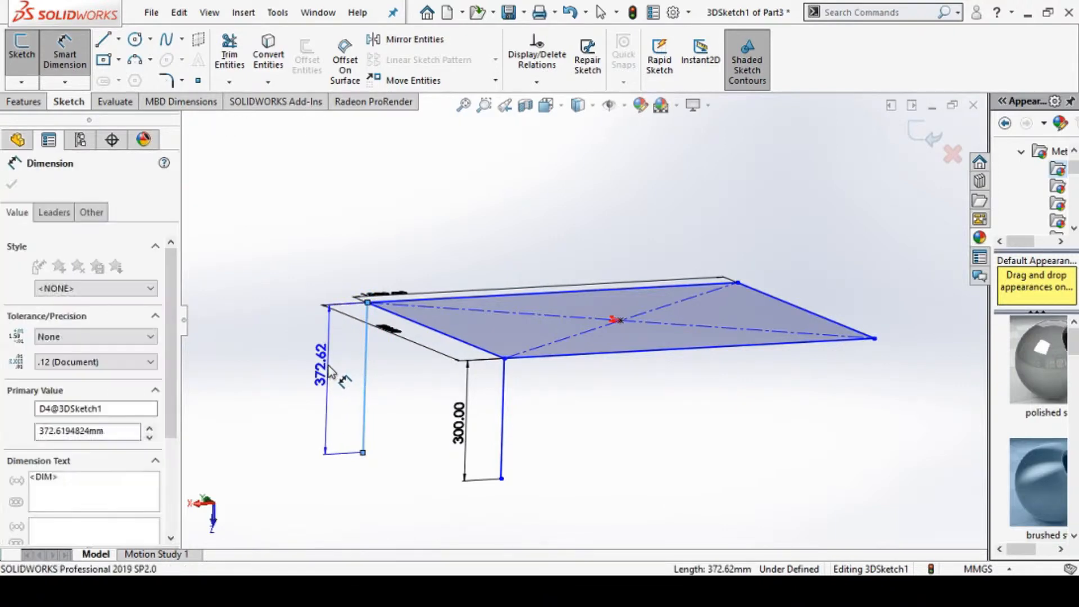
type("300")
key("Return")
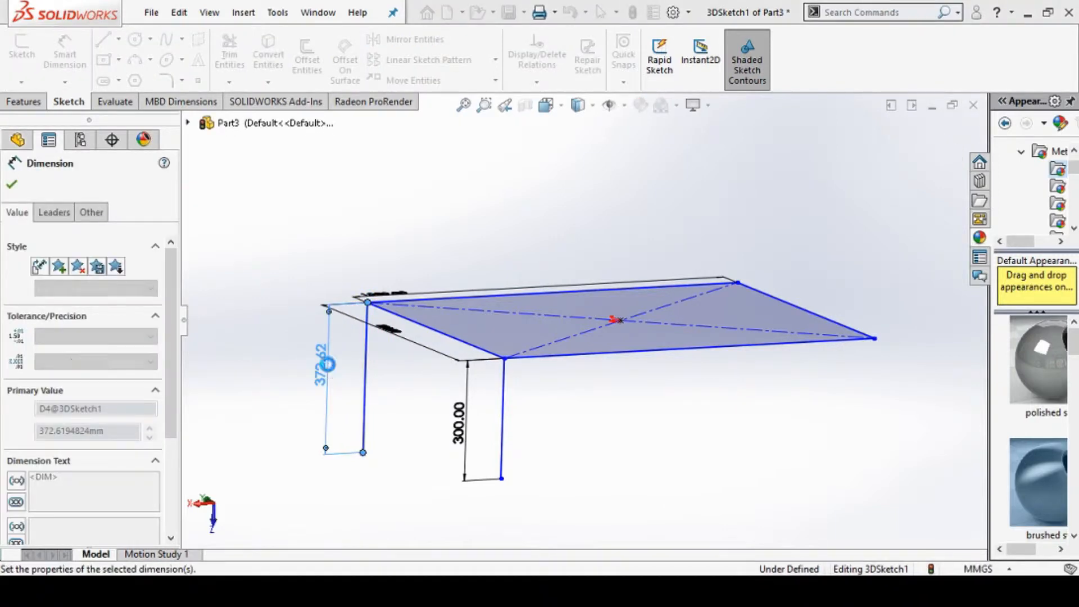
Draw a third leg line along Z, about 376 mm long, from the far end of the first leg's 1000 mm side.
left_click(103, 43)
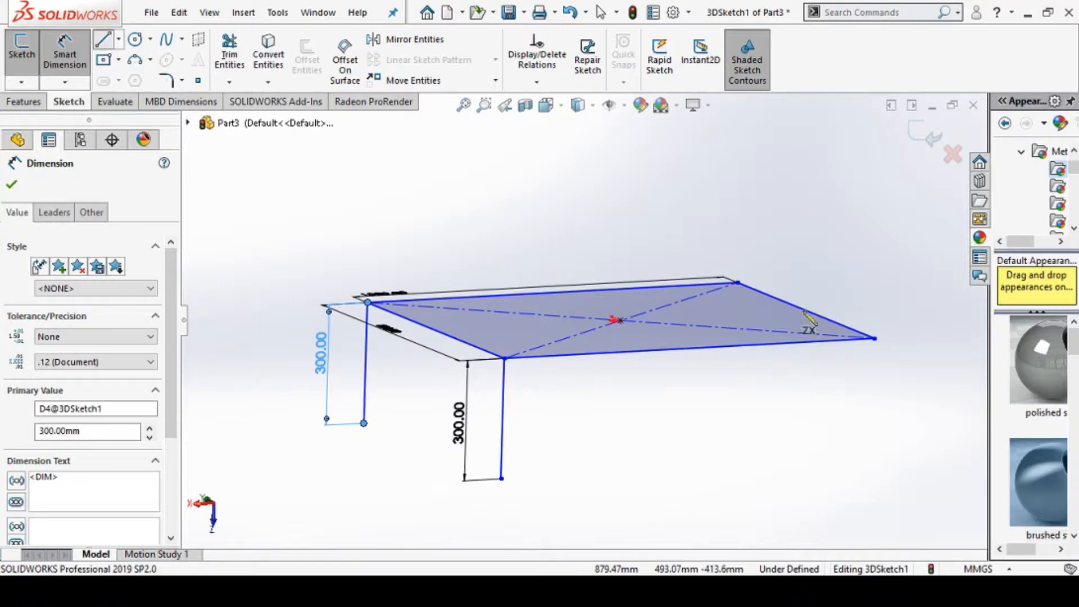
left_click(873, 338)
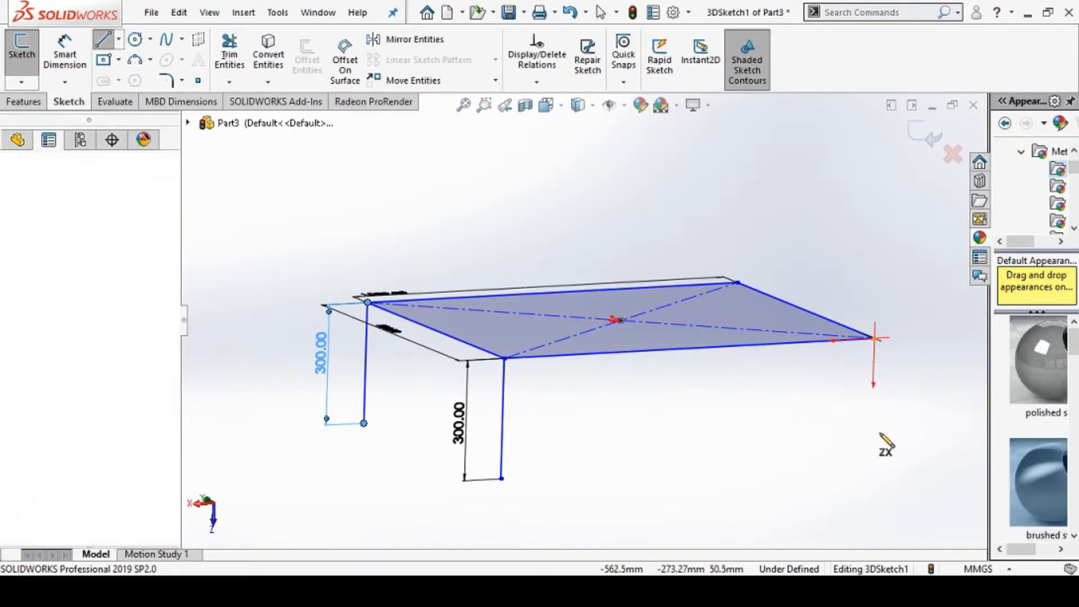
left_click(869, 489)
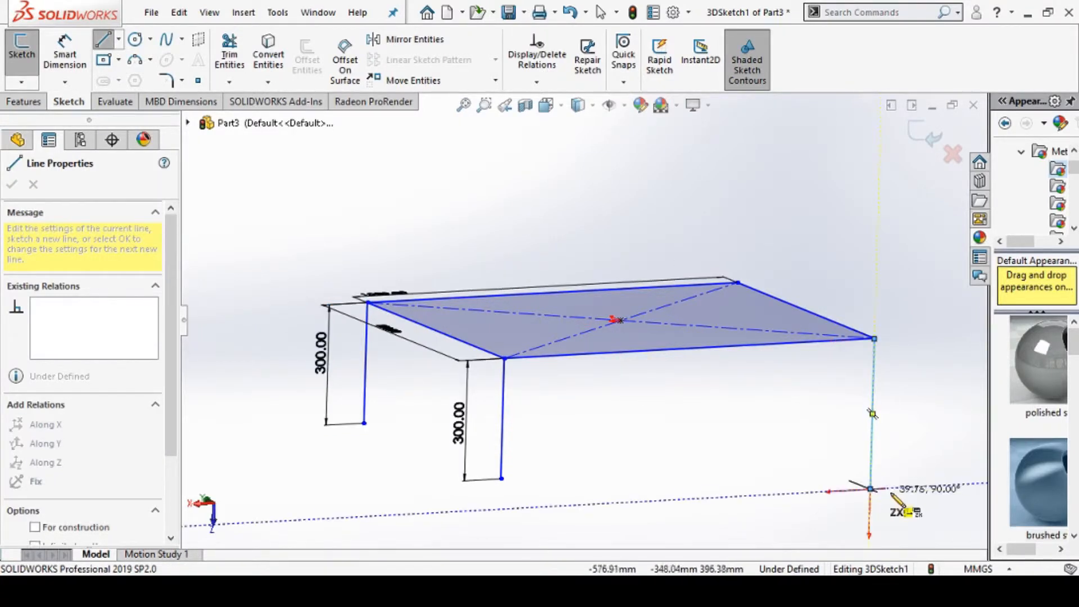
key("Escape")
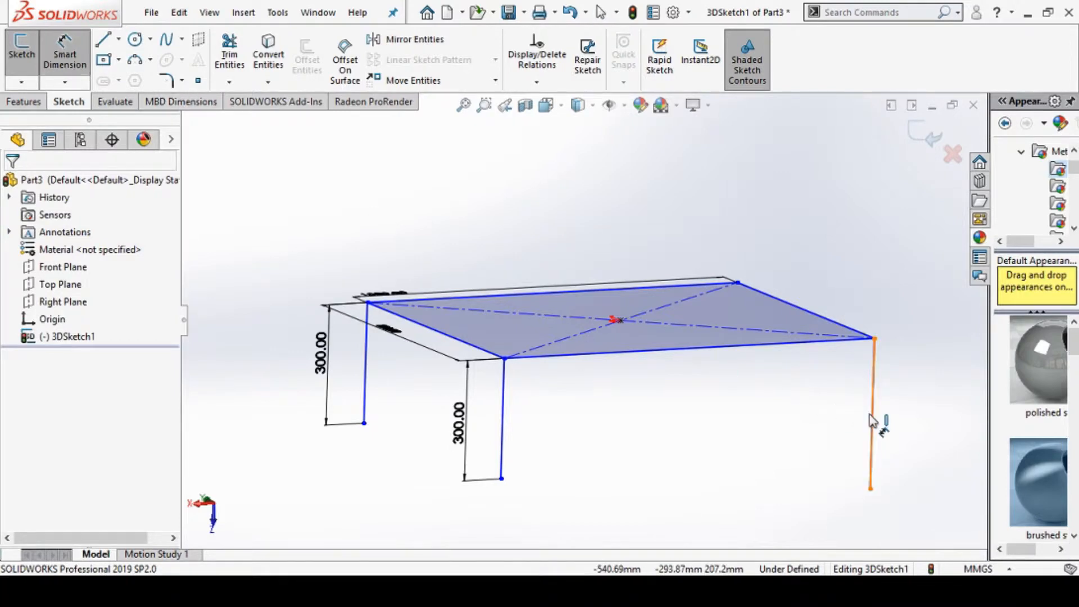
Dimension the third leg line's length as 300 mm.
left_click(870, 420)
left_click(815, 427)
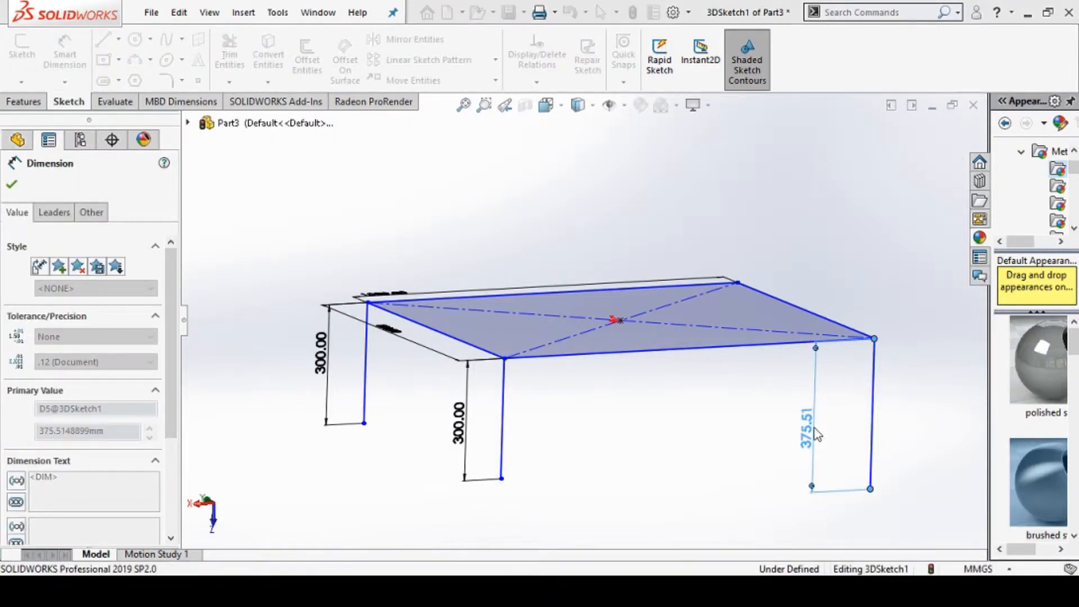
type("300")
key("Return")
Draw the fourth leg line along Z from the rectangle's remaining corner.
middle_click_drag(910, 361, 877, 334)
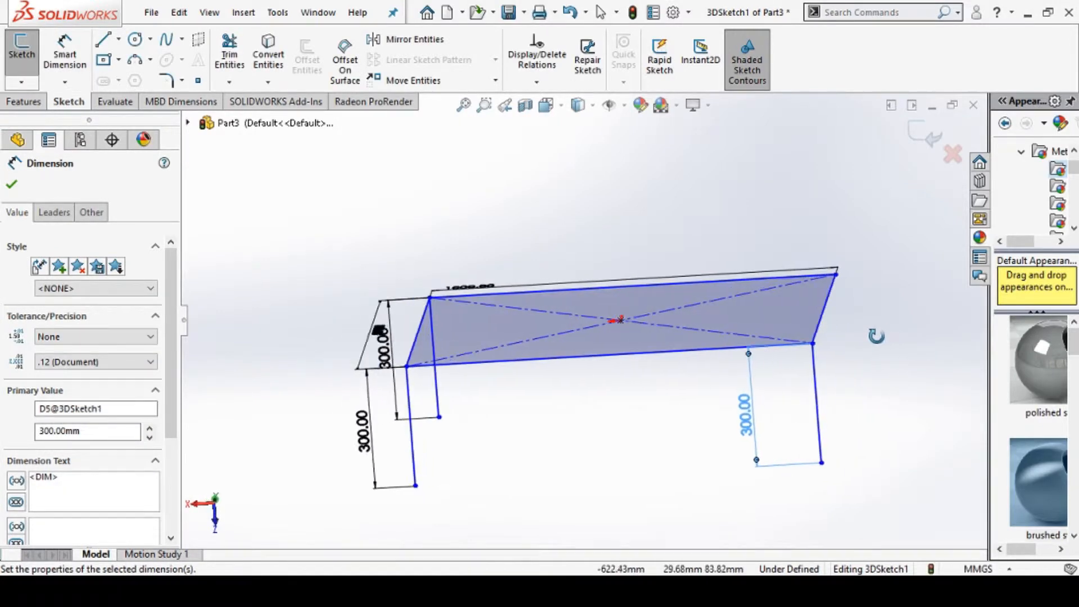
left_click(107, 39)
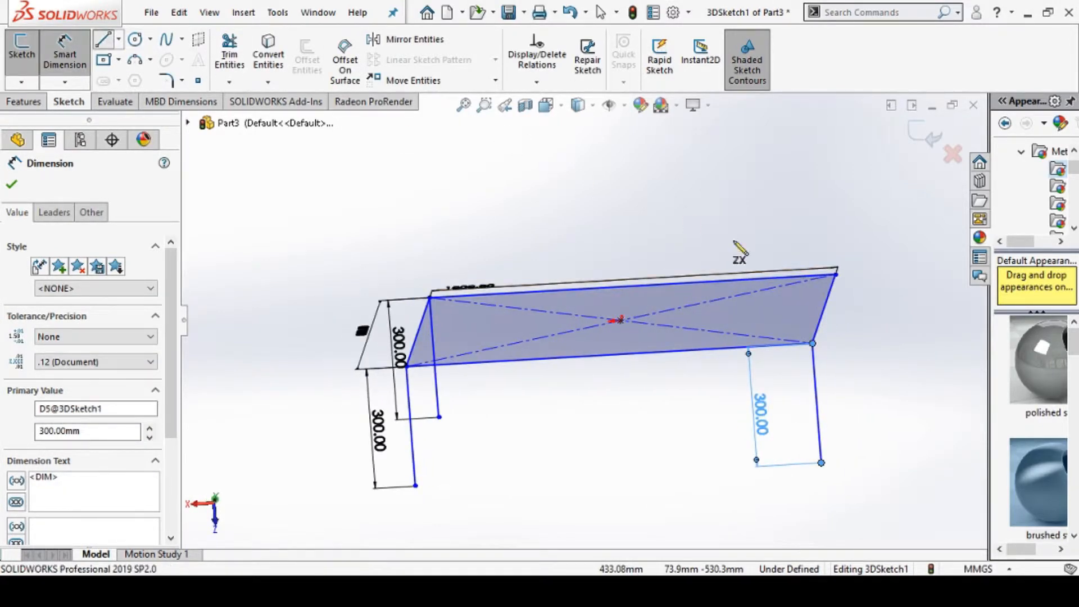
left_click(836, 275)
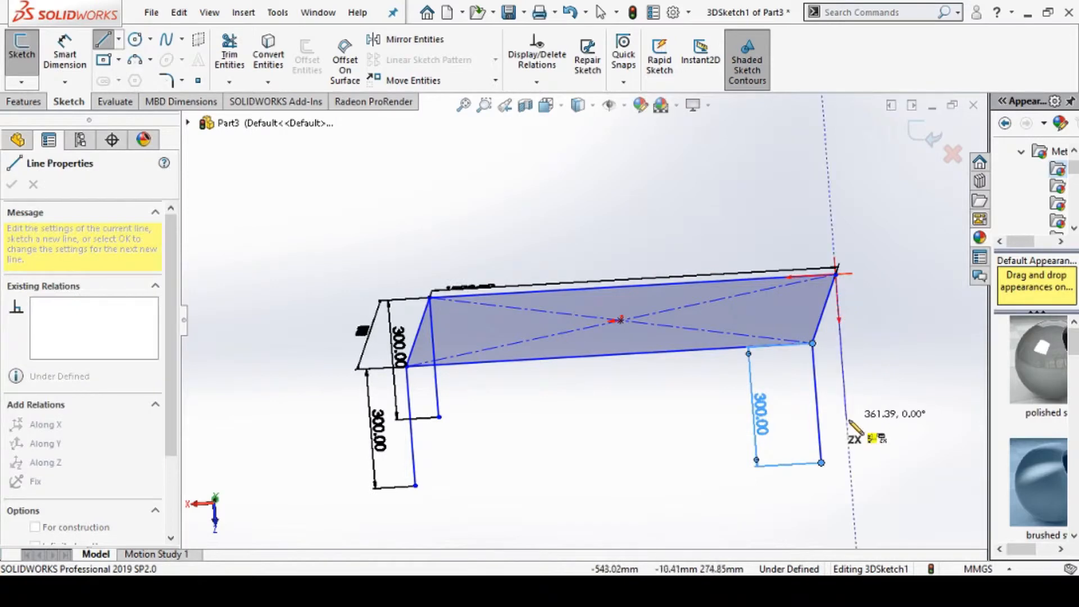
left_click(848, 446)
key("Escape")
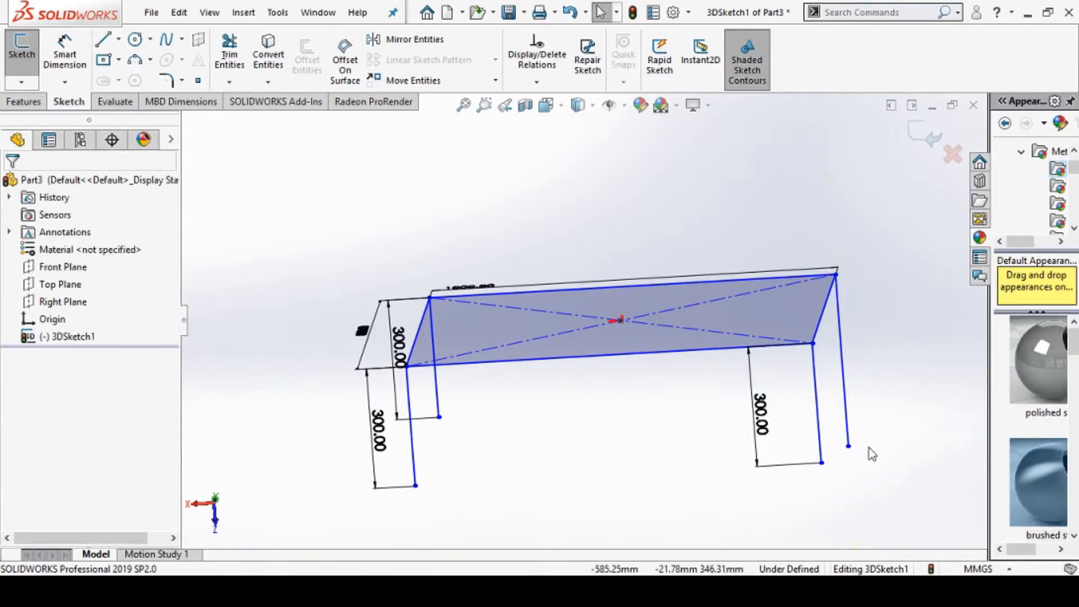
Dimension the fourth leg line's length as 300 mm.
left_click(66, 62)
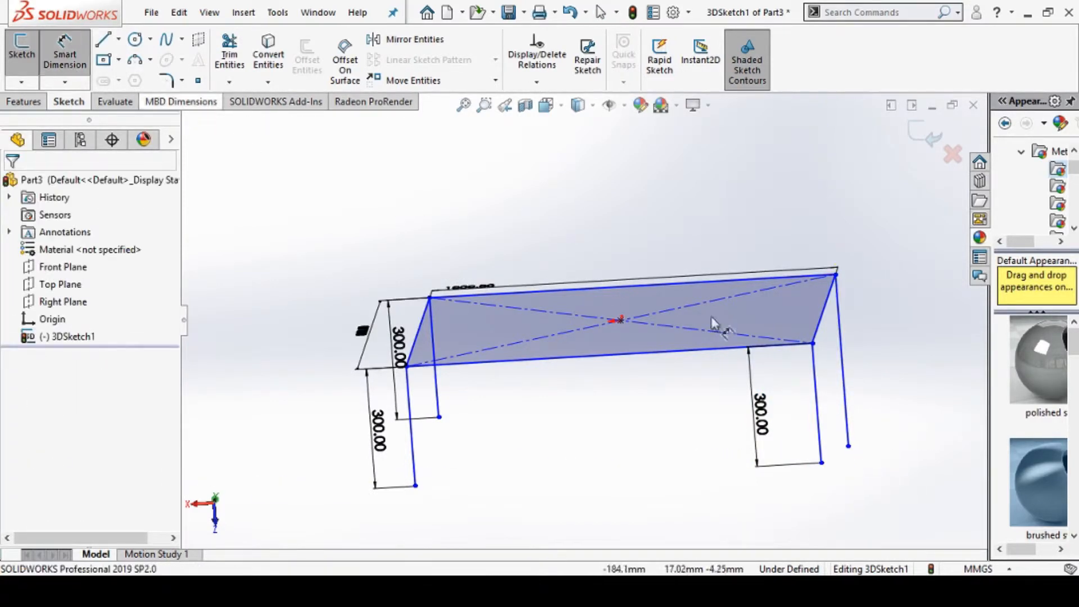
left_click(844, 364)
left_click(886, 347)
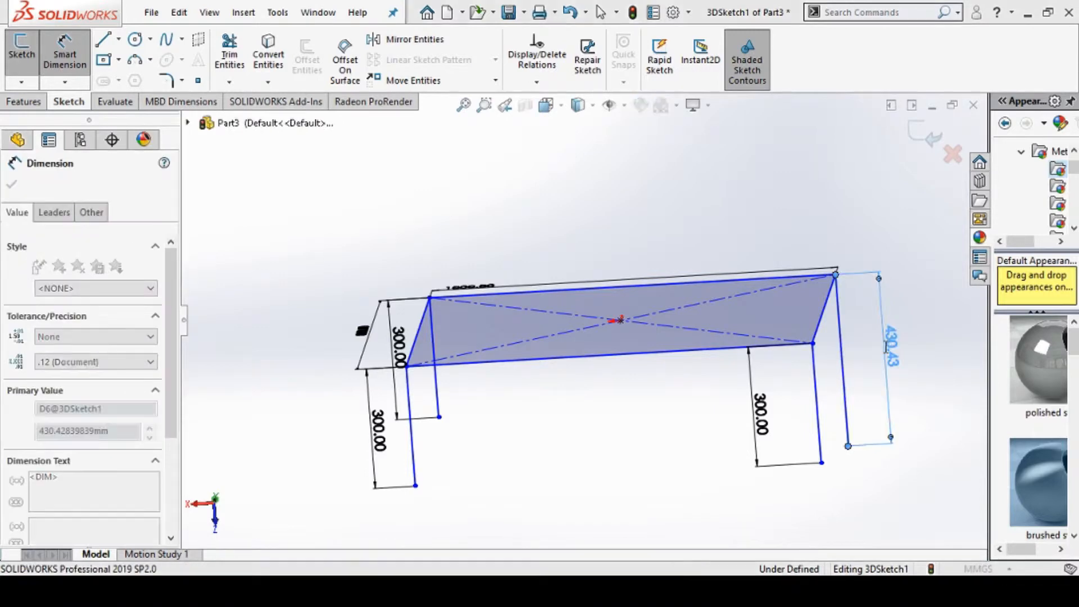
type("300")
key("Return")
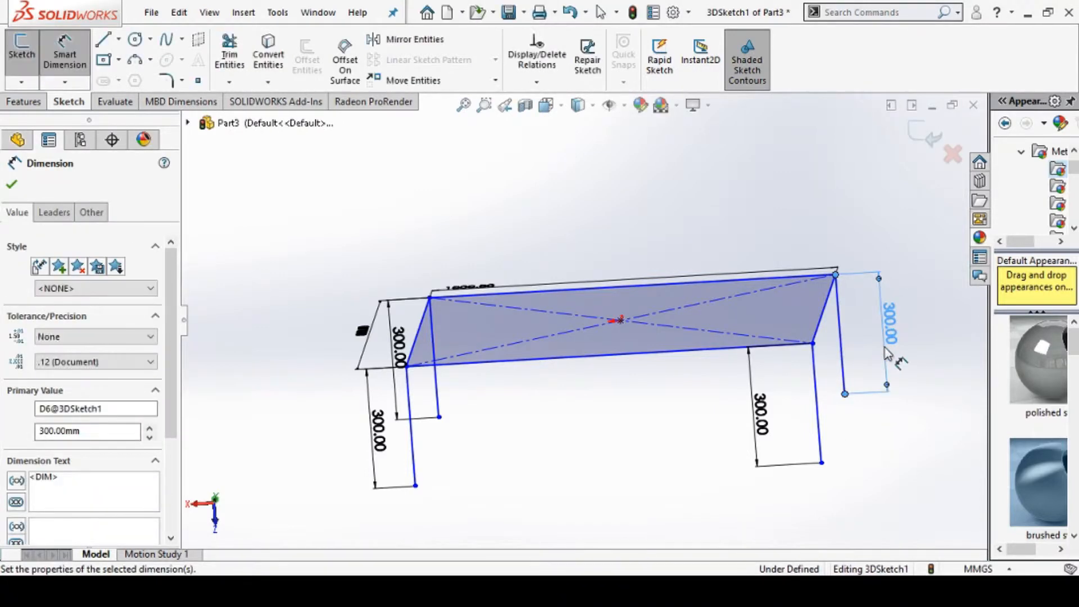
Draw an upright line about 389 mm long along Z, from a point on the rectangle's near long side, opposite to the legs.
mouse_move(640, 482)
middle_mouse_down()
mouse_move(600, 475)
mouse_move(620, 498)
middle_mouse_up()
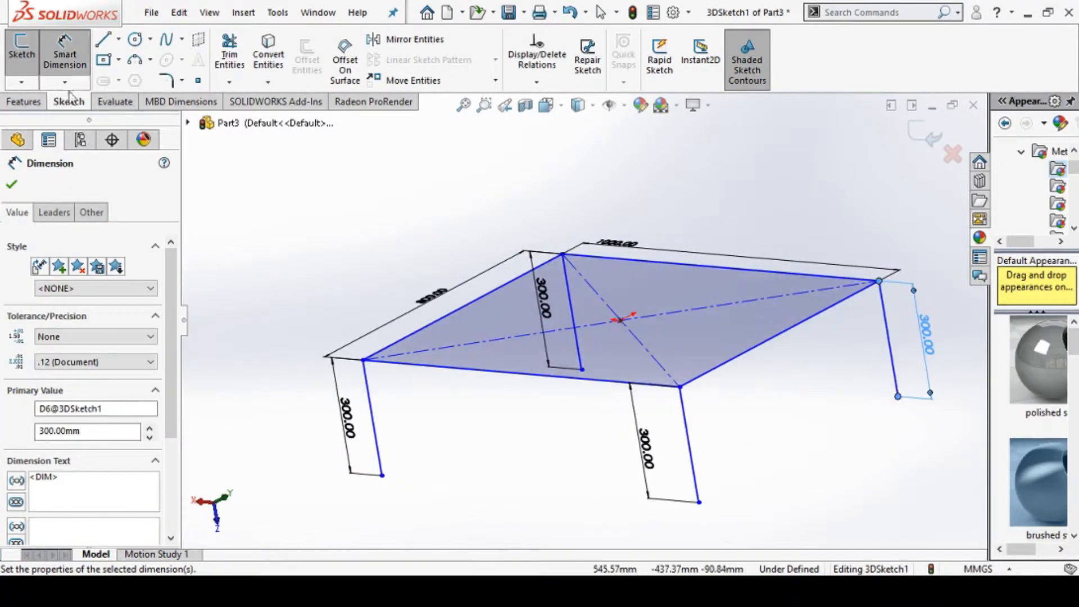
left_click(100, 44)
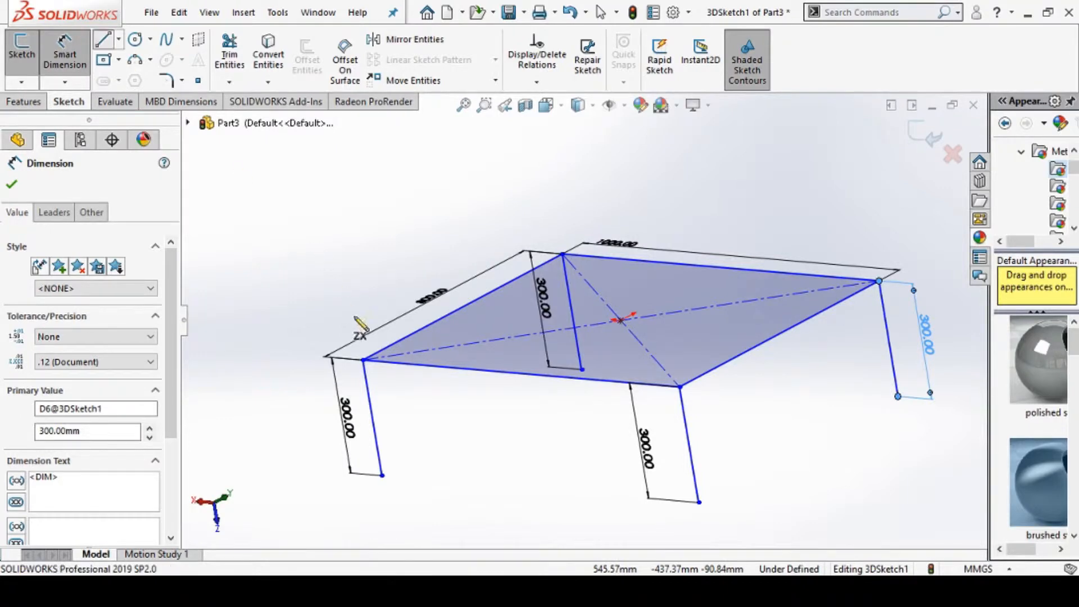
left_click(458, 368)
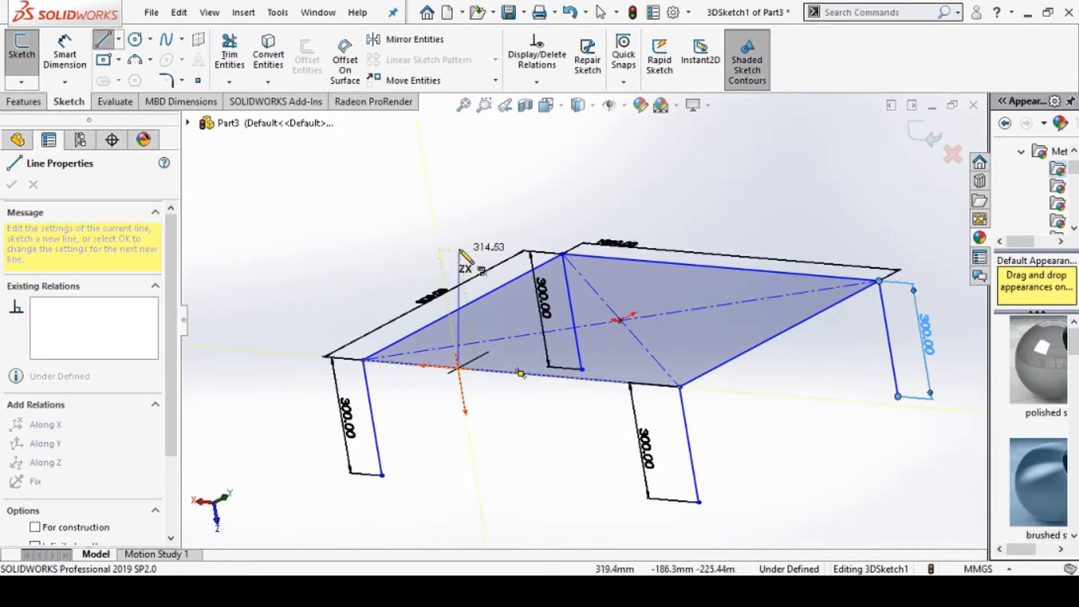
left_click(433, 219)
key("Escape")
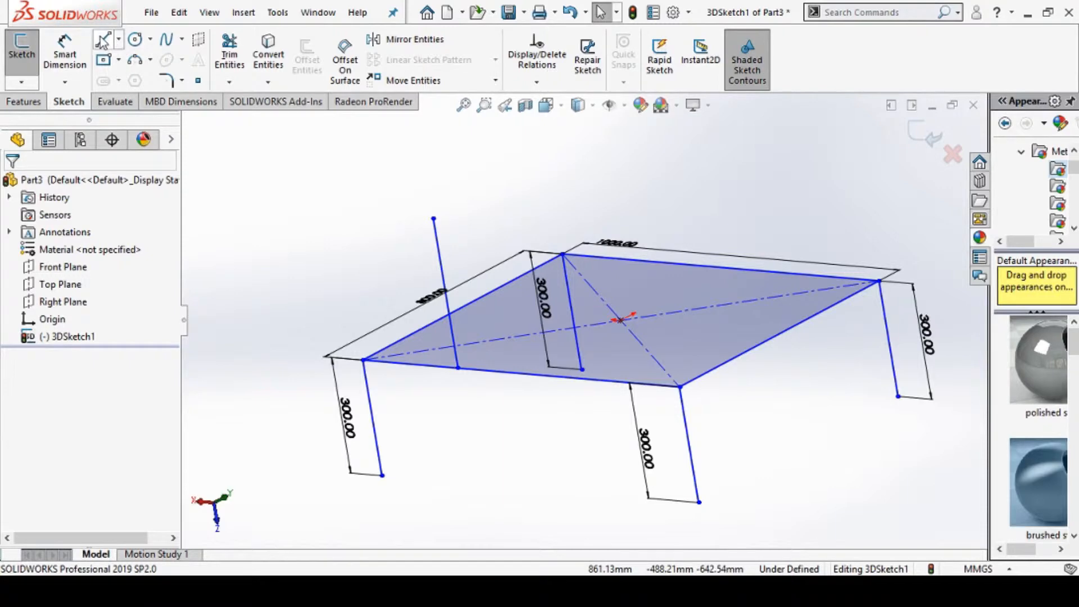
Dimension the length of the upright on the near long side as 300 mm.
left_click(65, 52)
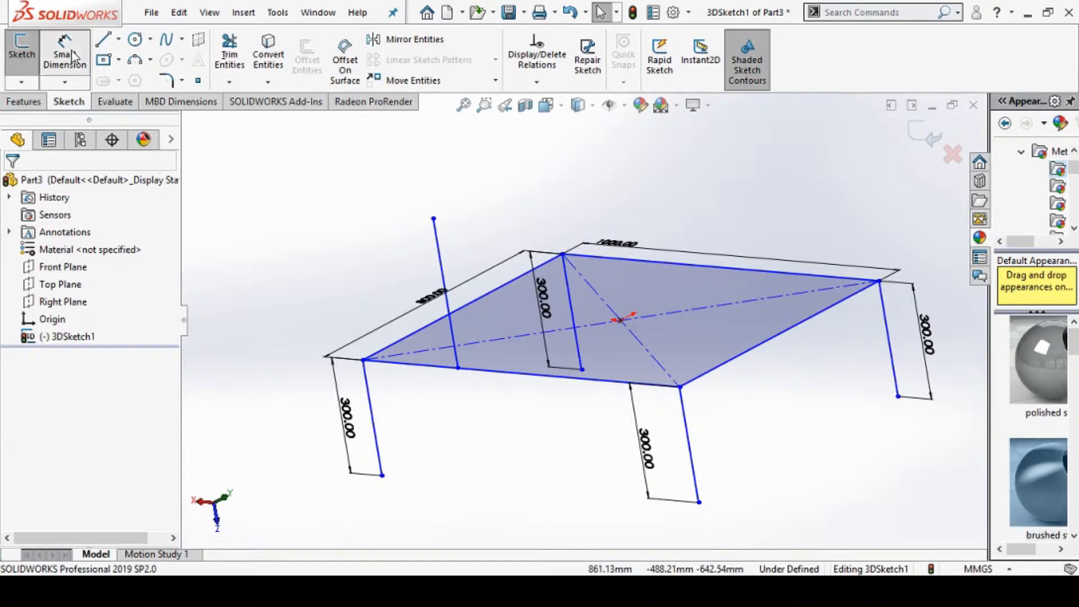
left_click(419, 243)
left_click(396, 252)
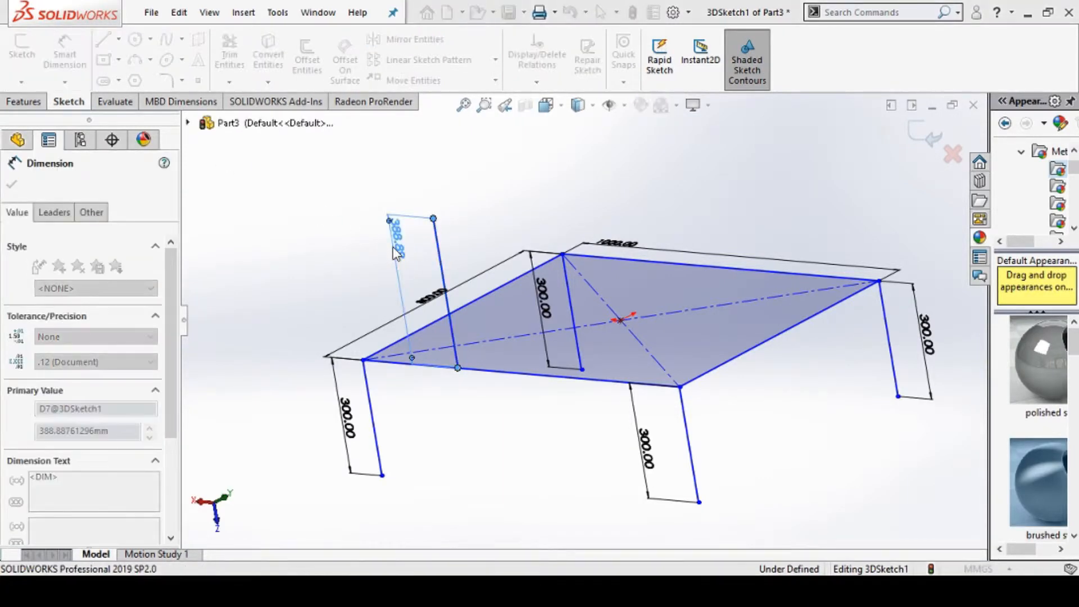
type("300")
key("Return")
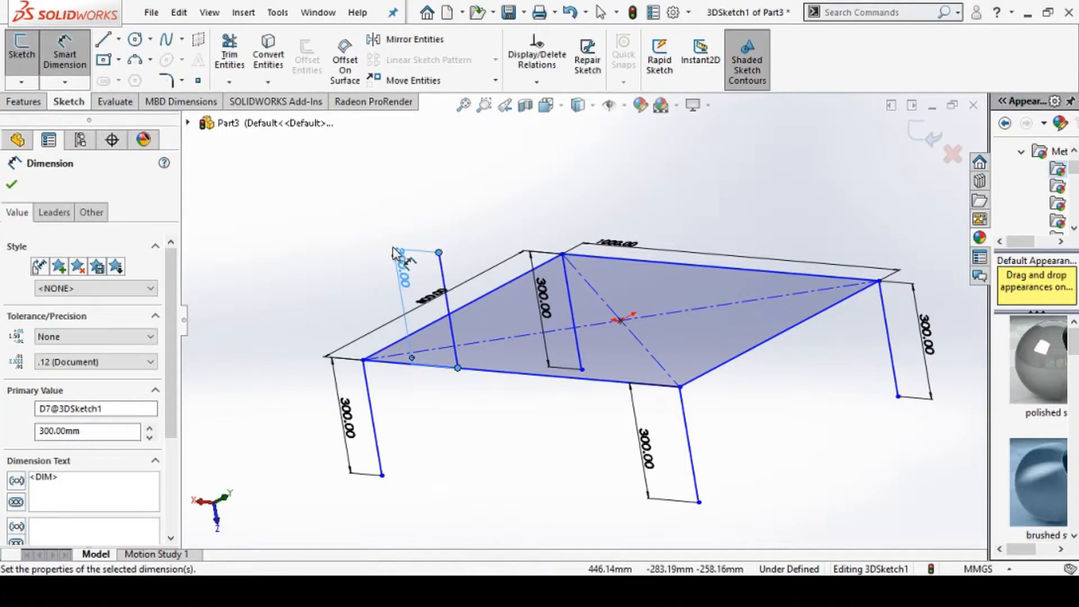
Draw a second upright line about 277 mm long along Z, from a point on the rectangle's far 1000 mm side.
left_click(105, 41)
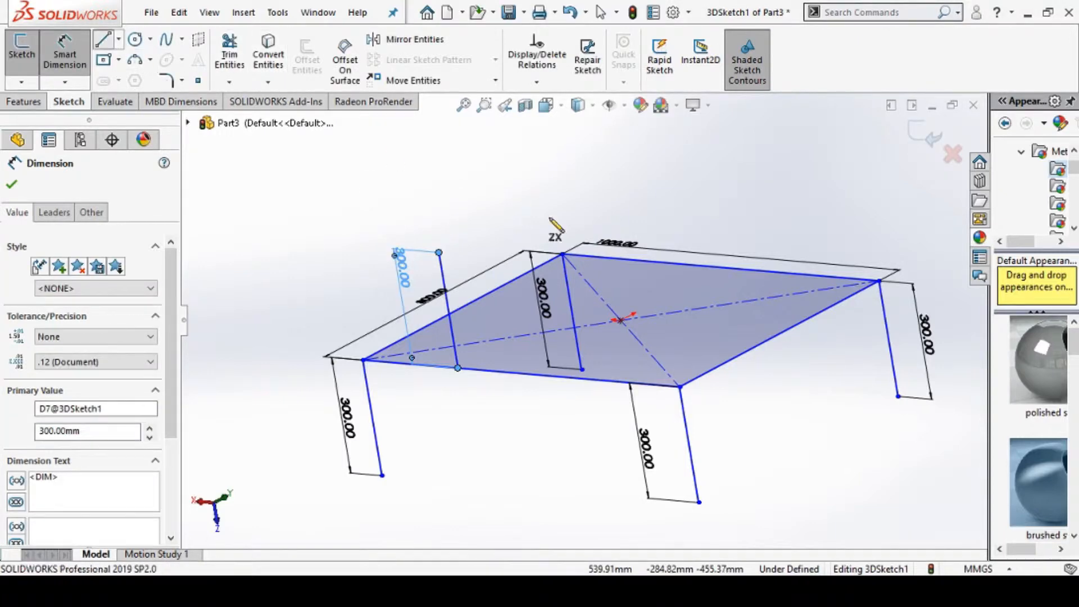
left_click(634, 259)
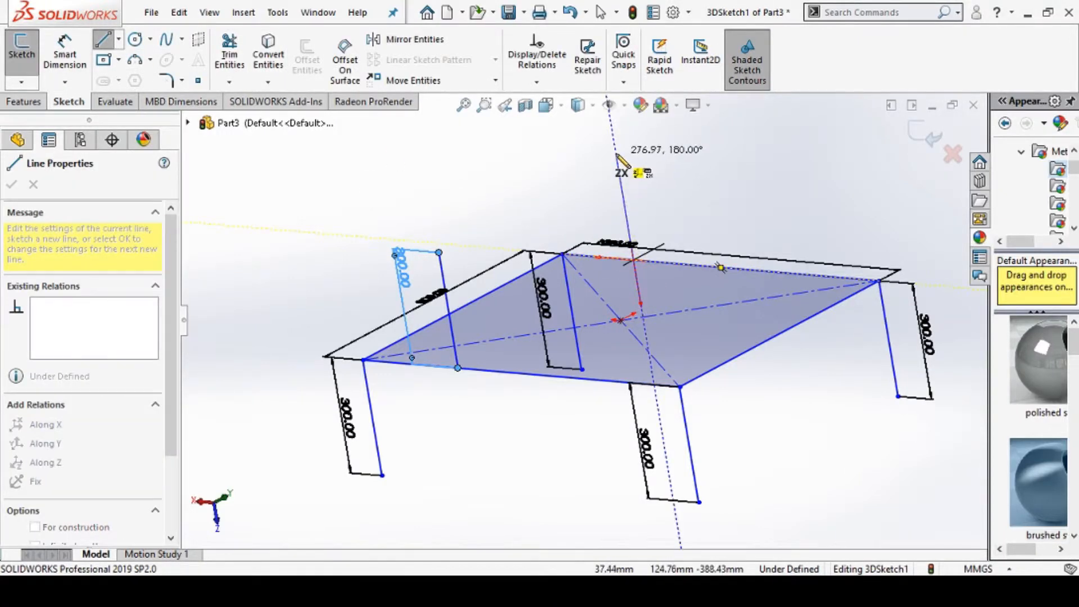
key("Escape")
key("Escape")
Dimension the length of the upright on the far 1000 mm side as 300 mm.
left_click(73, 50)
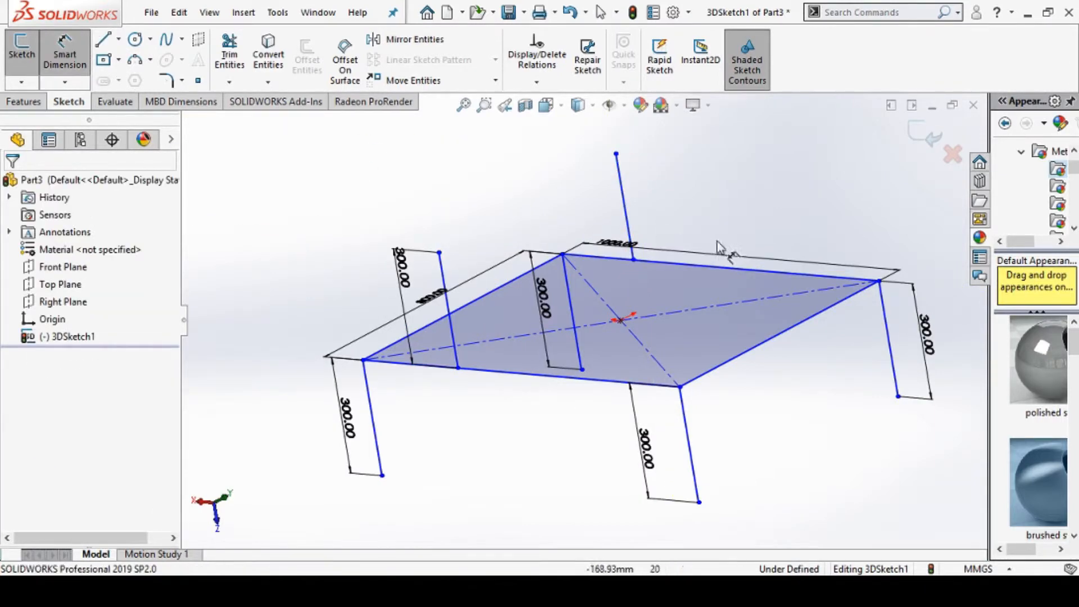
left_click(623, 202)
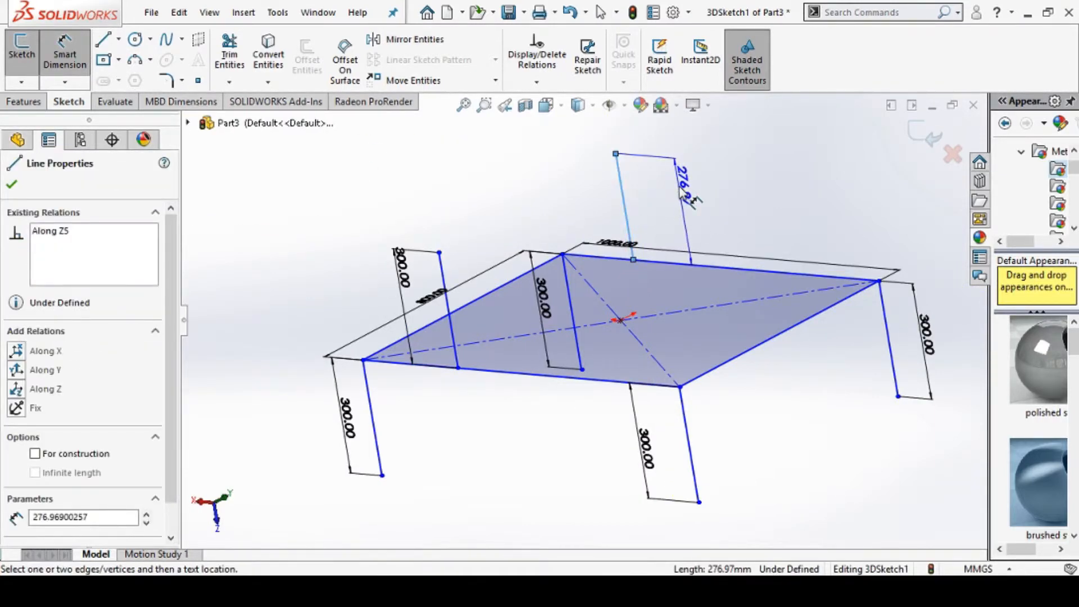
left_click(681, 191)
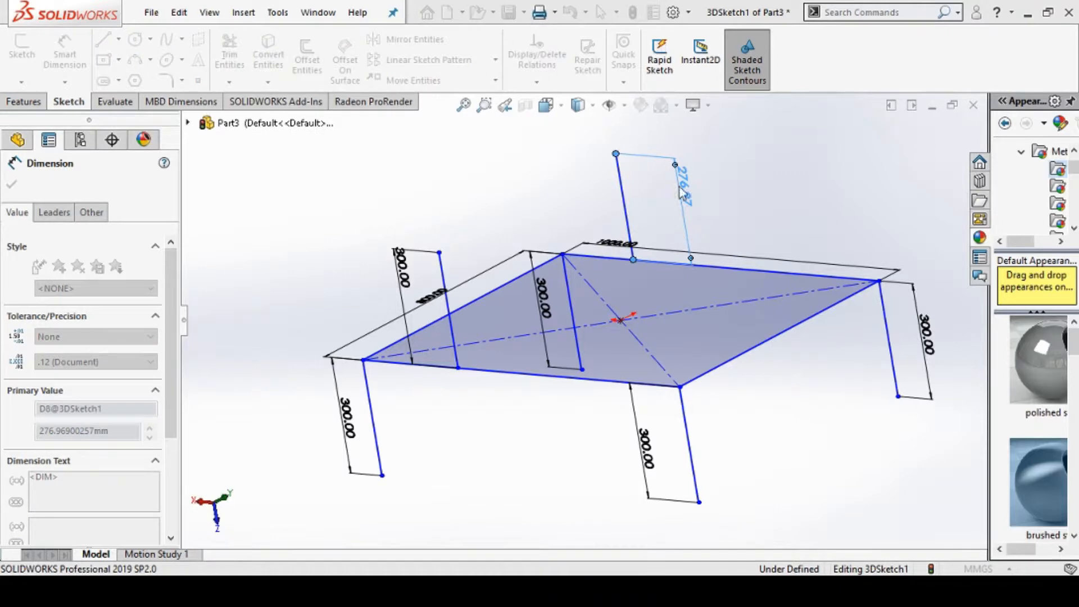
type("300")
key("Return")
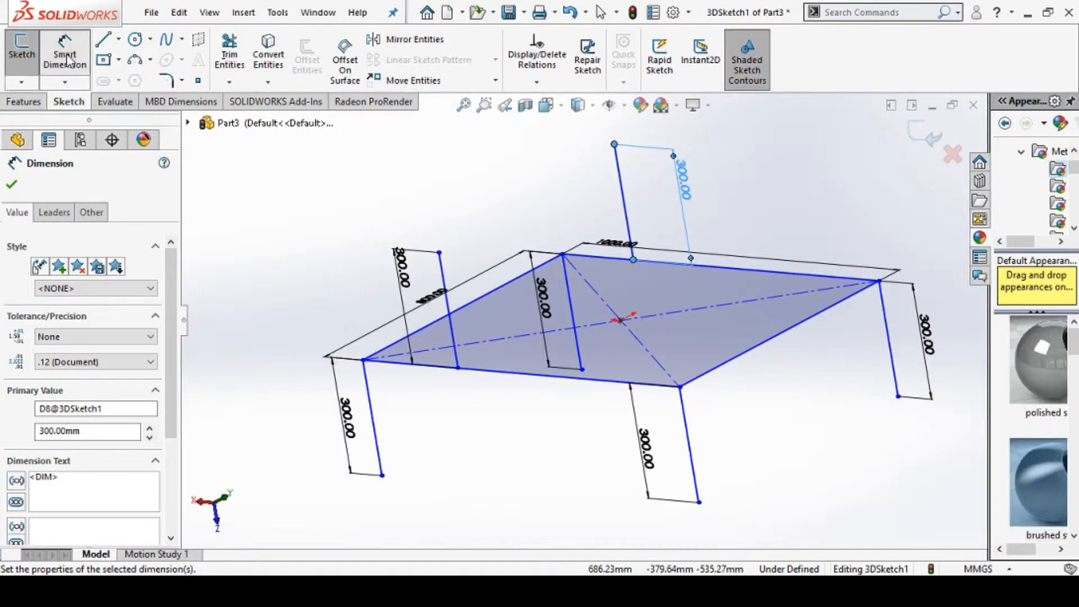
key("Escape")
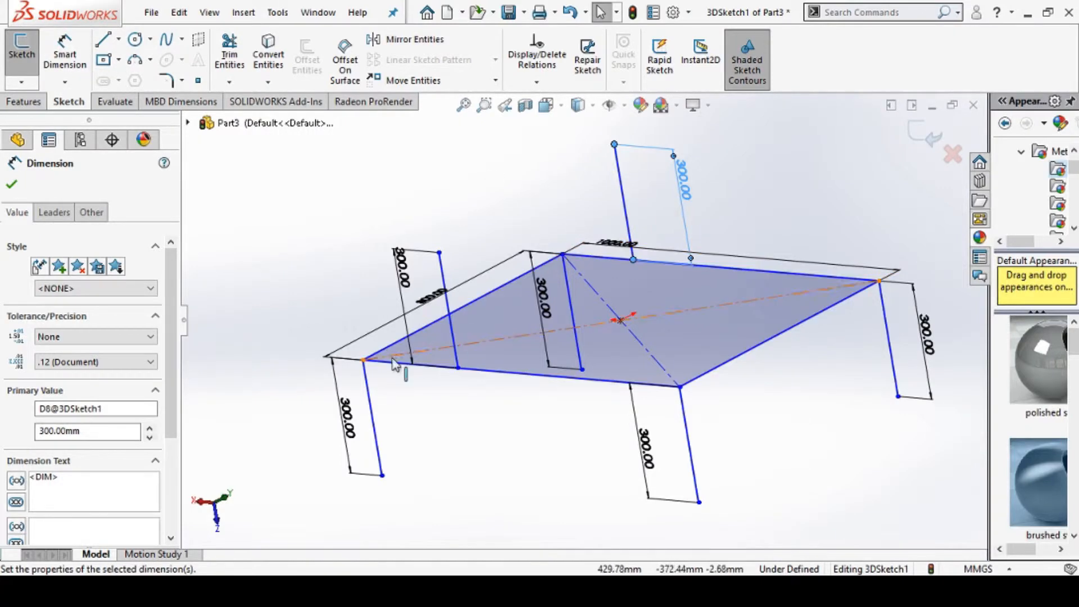
Try to dimension the distance between the rectangle's 800 mm side and the upright line on the near long side.
left_click(362, 360)
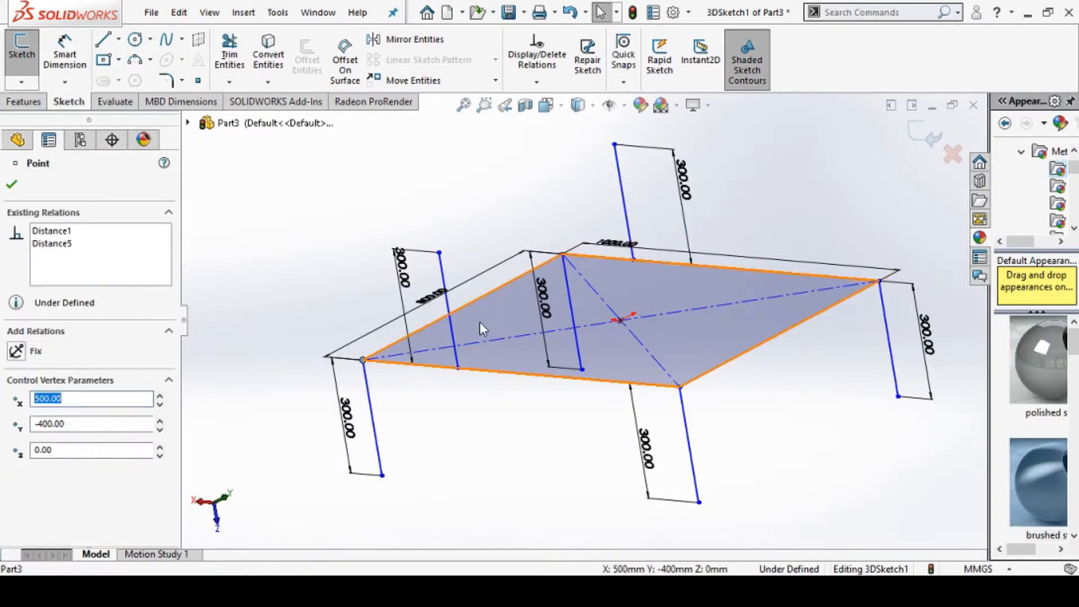
left_click(451, 326)
left_click(435, 421)
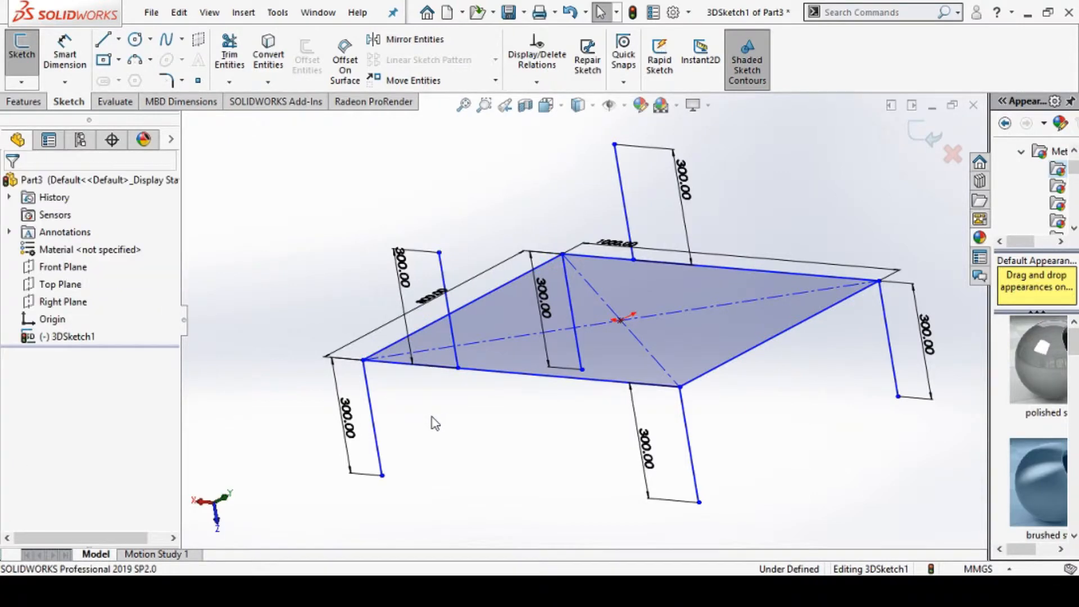
scroll(436, 421, "down", 5)
left_click(65, 55)
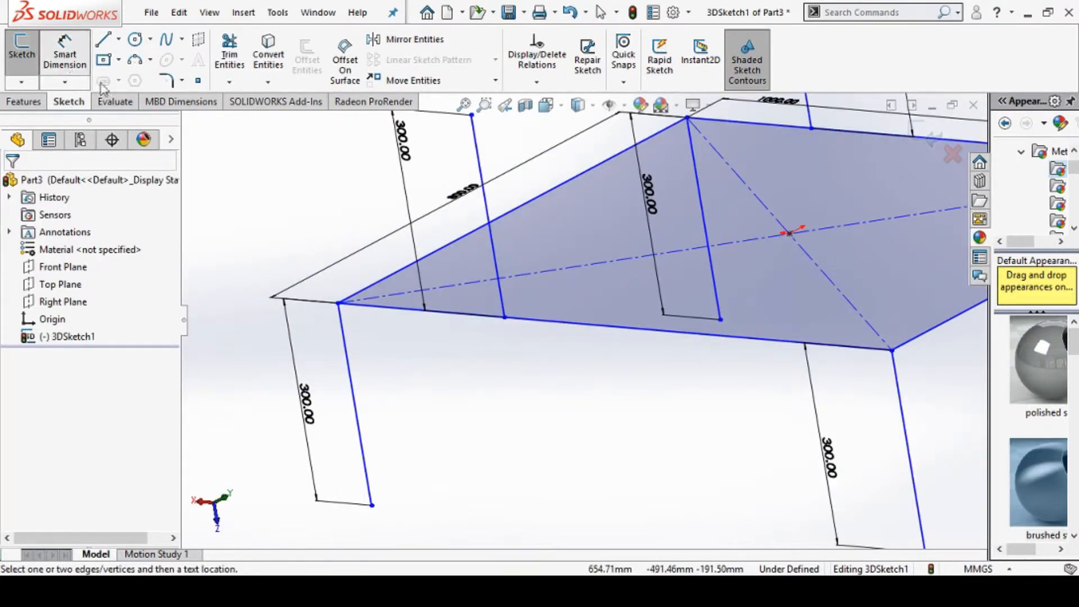
left_click(353, 295)
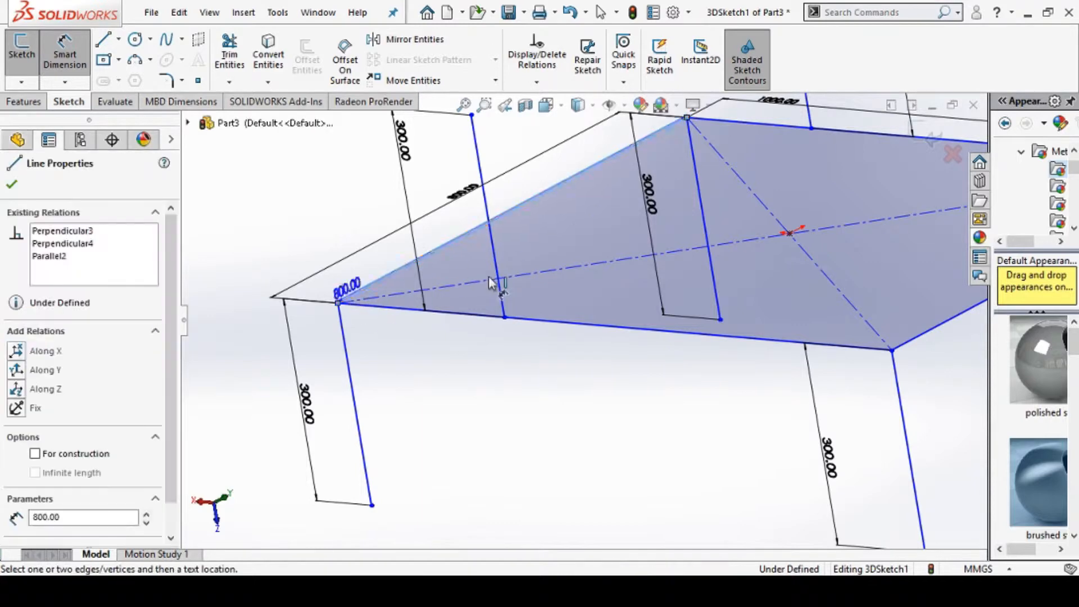
left_click(493, 263)
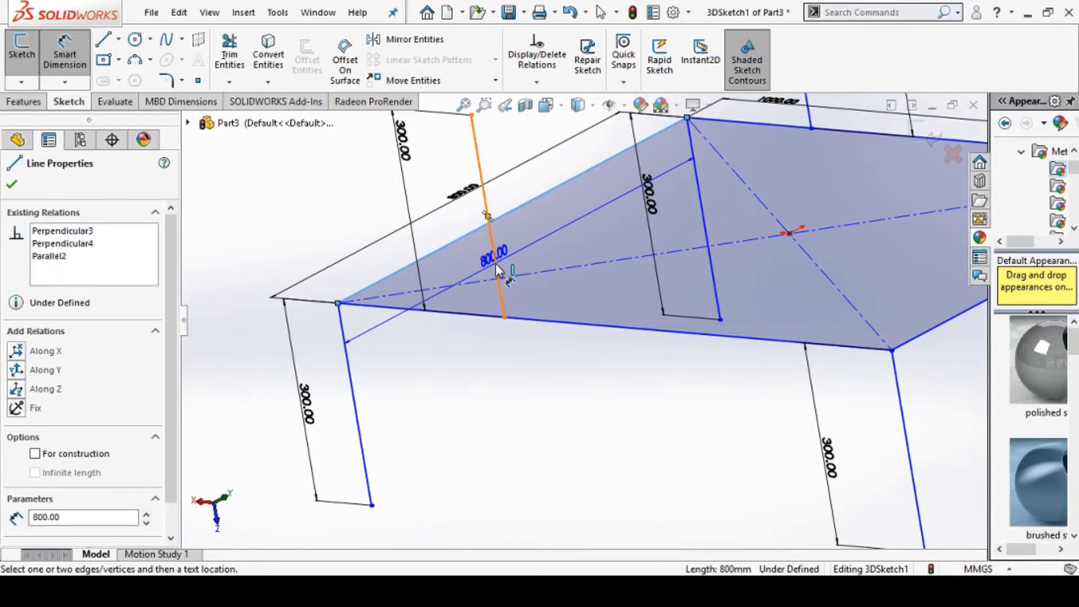
left_click(488, 218)
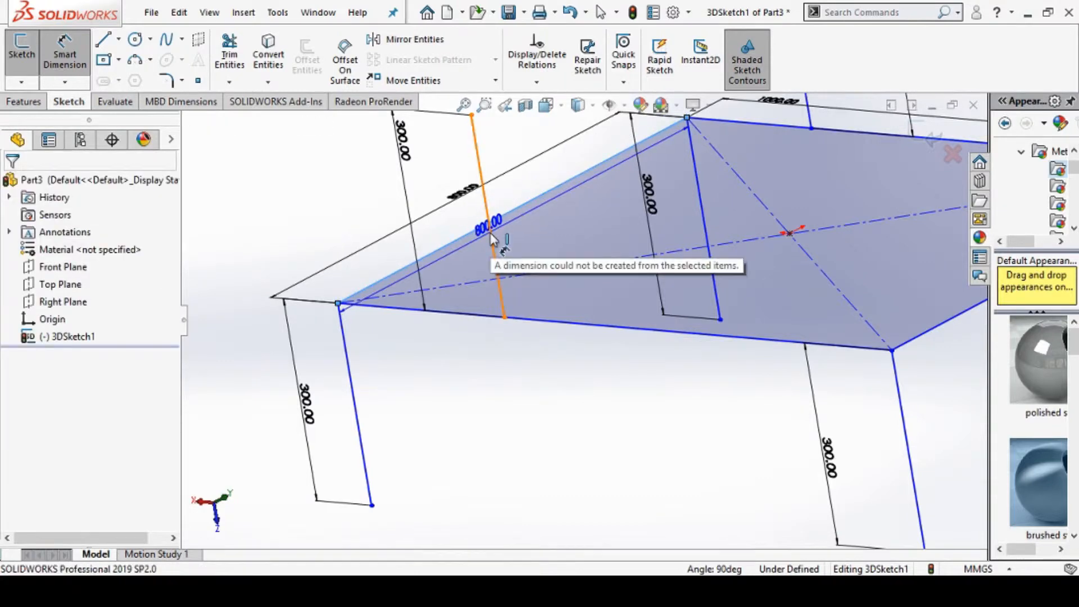
left_click(491, 237)
key("Escape")
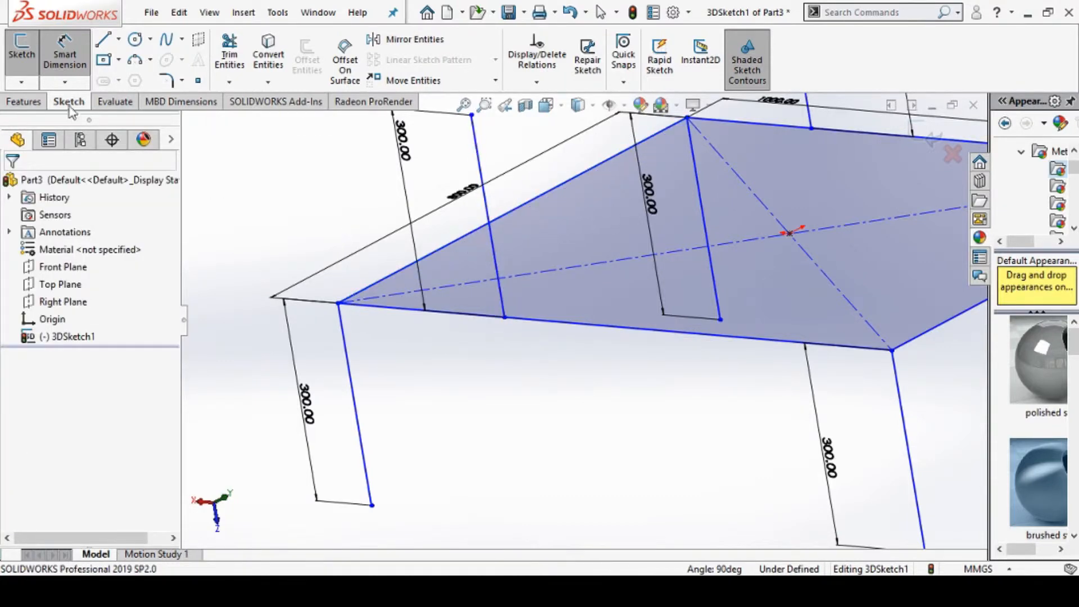
left_click(496, 264)
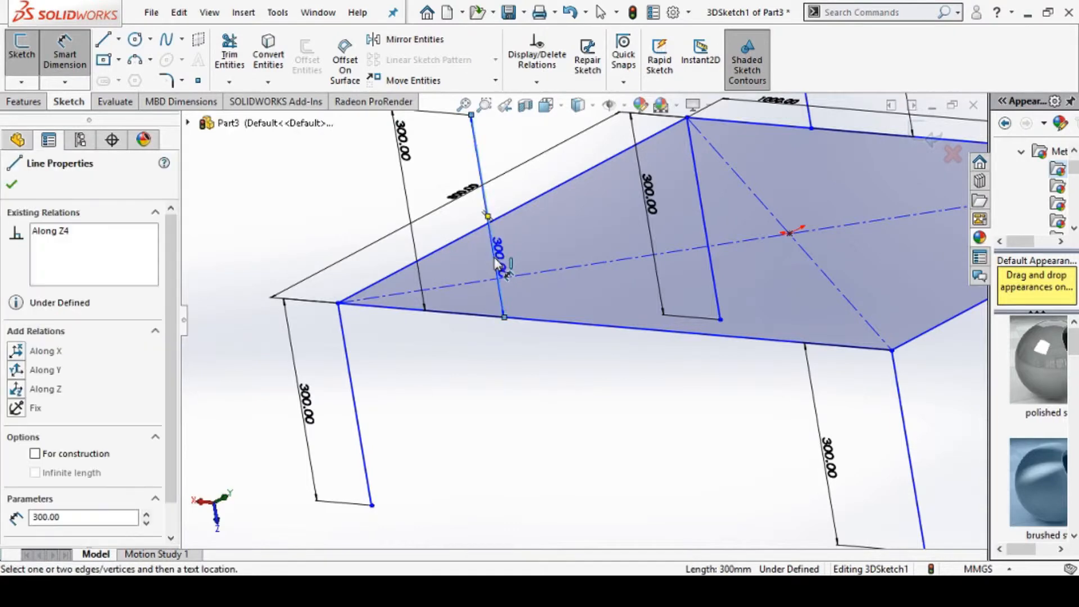
left_click(388, 277)
key("Escape")
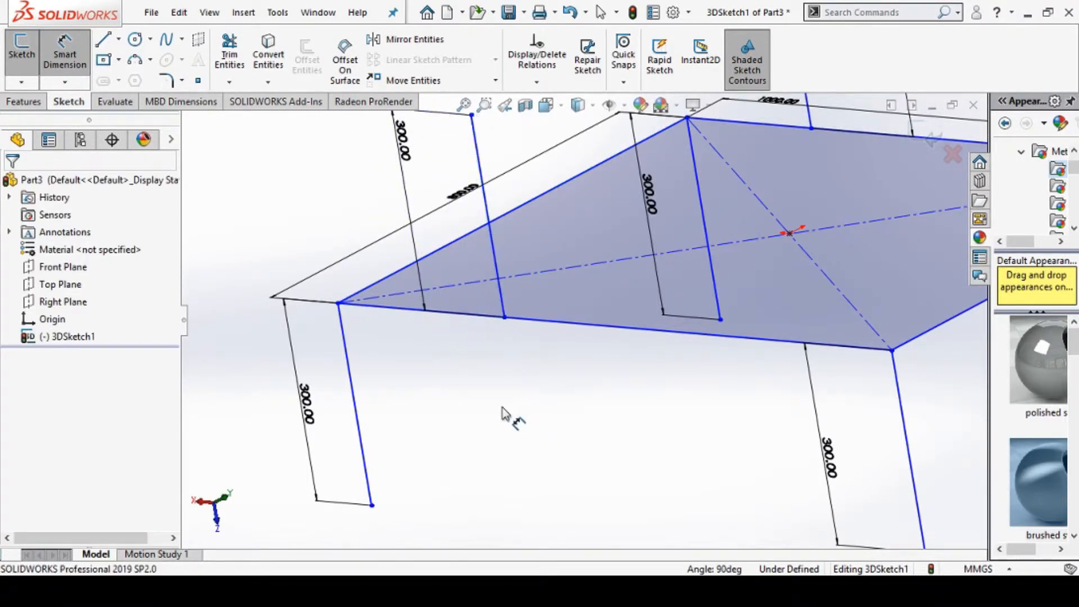
Dimension the distance from the rectangle's near corner to the base of the upright on the near long side as 300 mm.
scroll(488, 399, "up", 3)
middle_click_drag(476, 391, 513, 402)
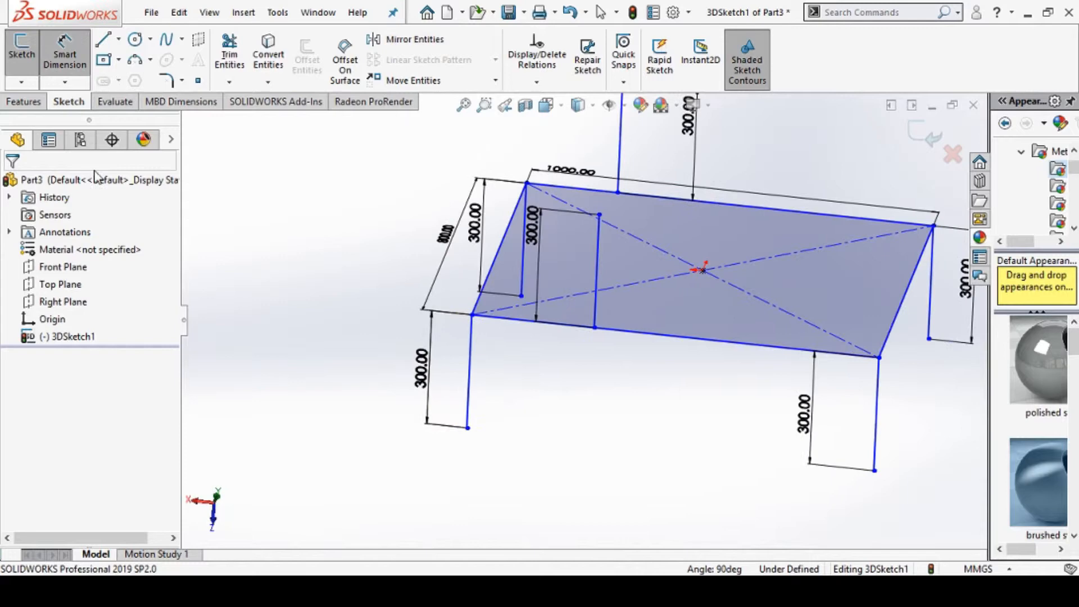
left_click(57, 58)
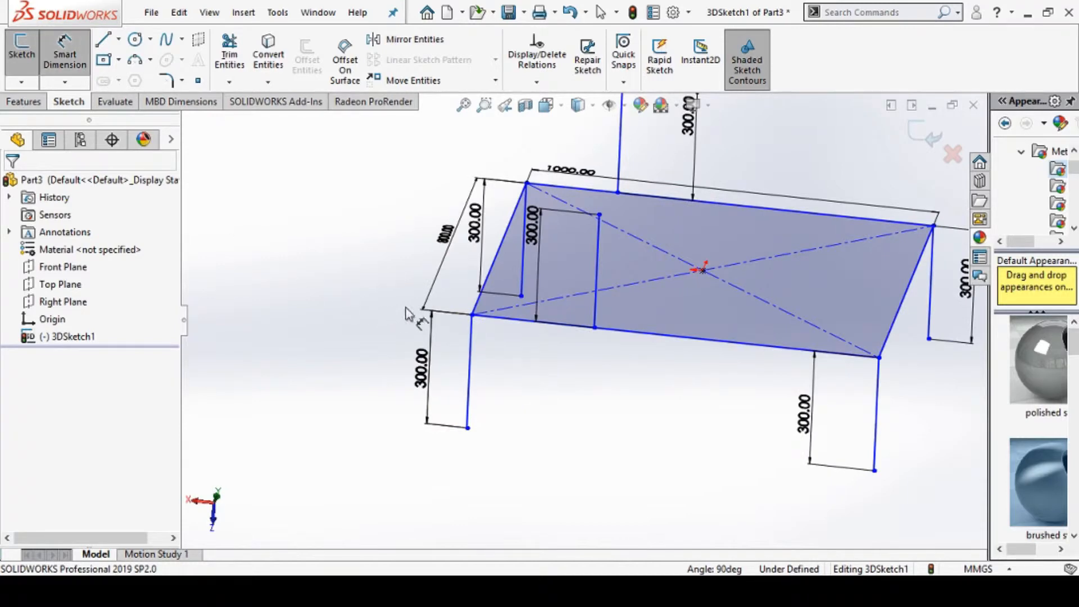
left_click(472, 315)
left_click(595, 328)
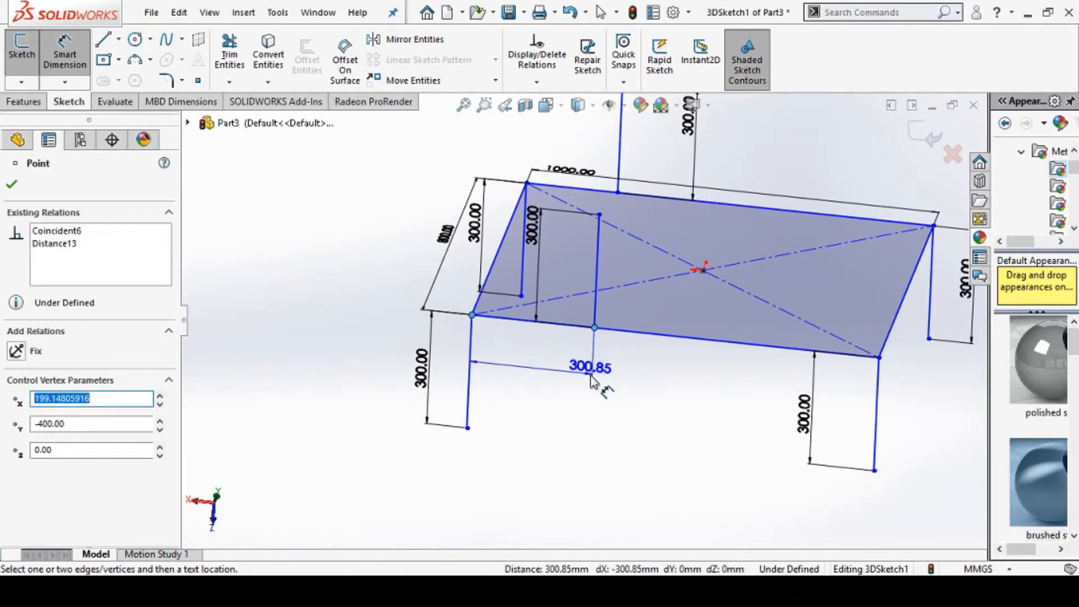
left_click(593, 382)
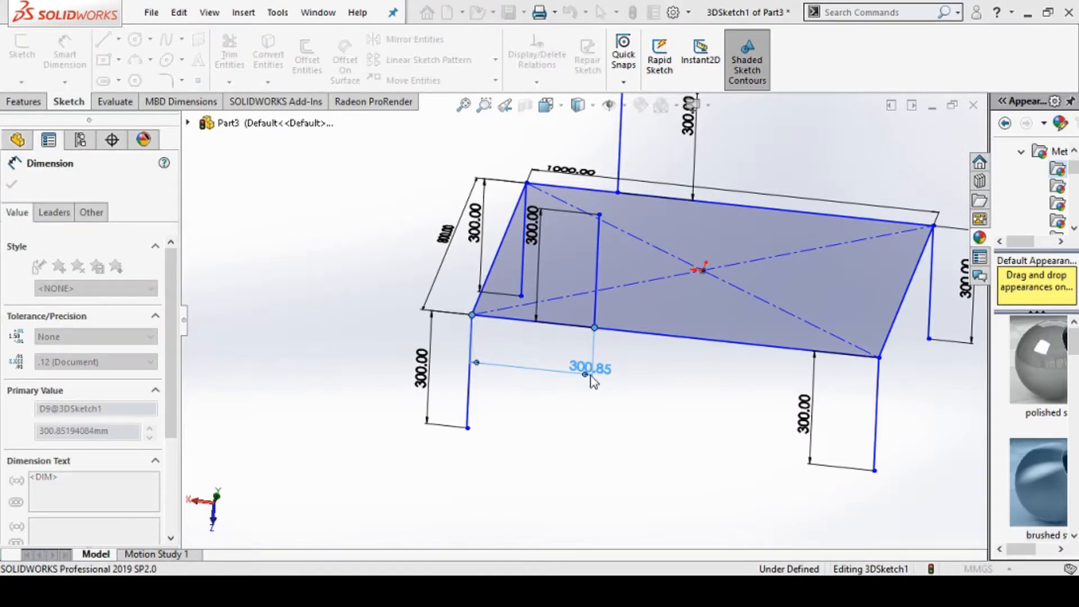
type("300")
key("Return")
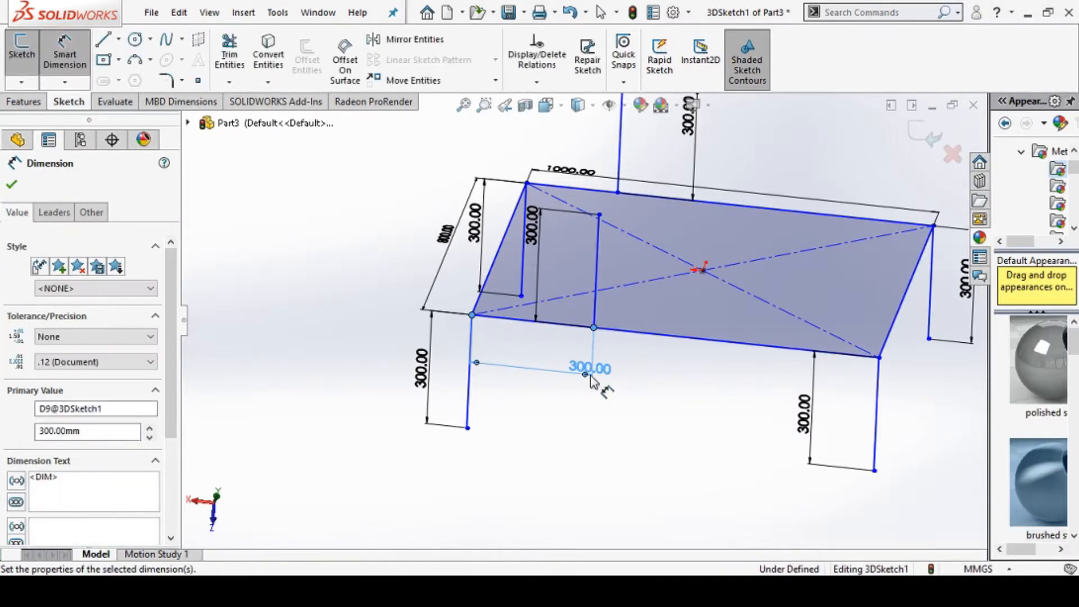
Dimension the distance from the rectangle's far corner to the base of the upright on the far long side as 300 mm.
scroll(578, 125, "down", 2)
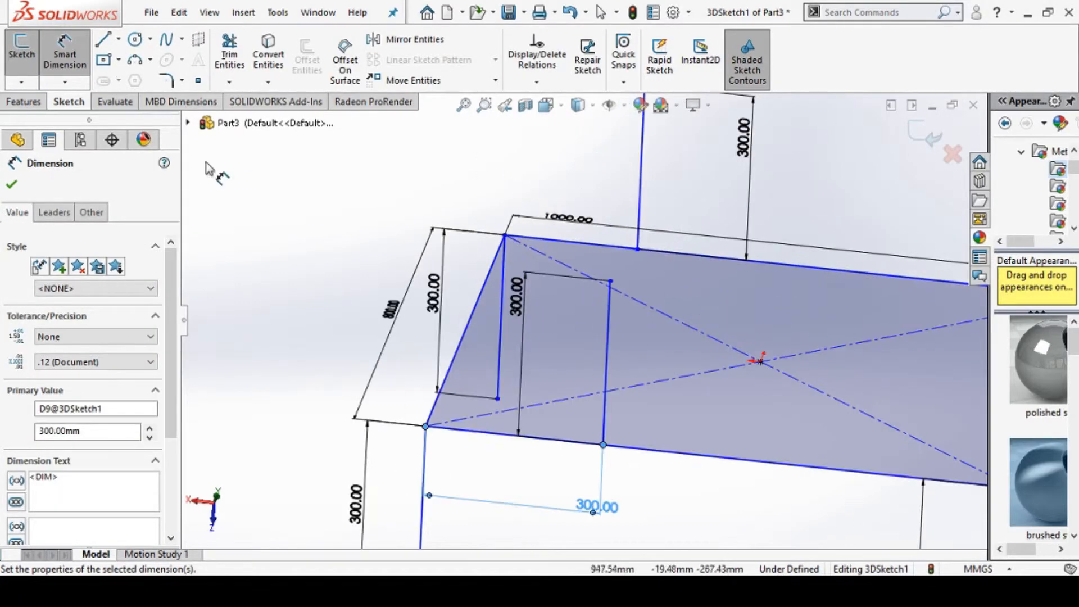
left_click(505, 236)
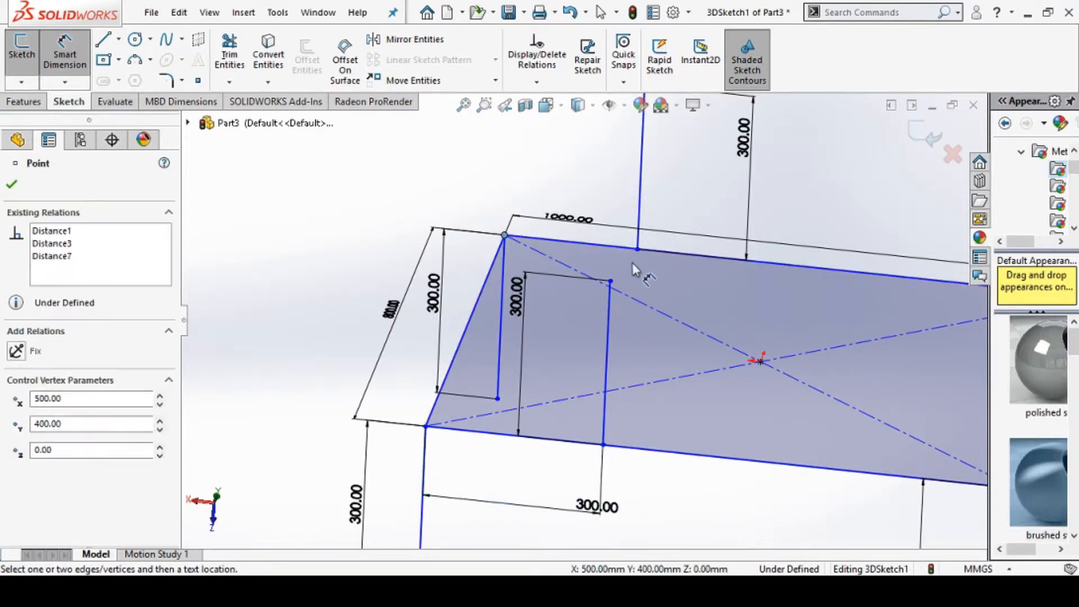
left_click(637, 250)
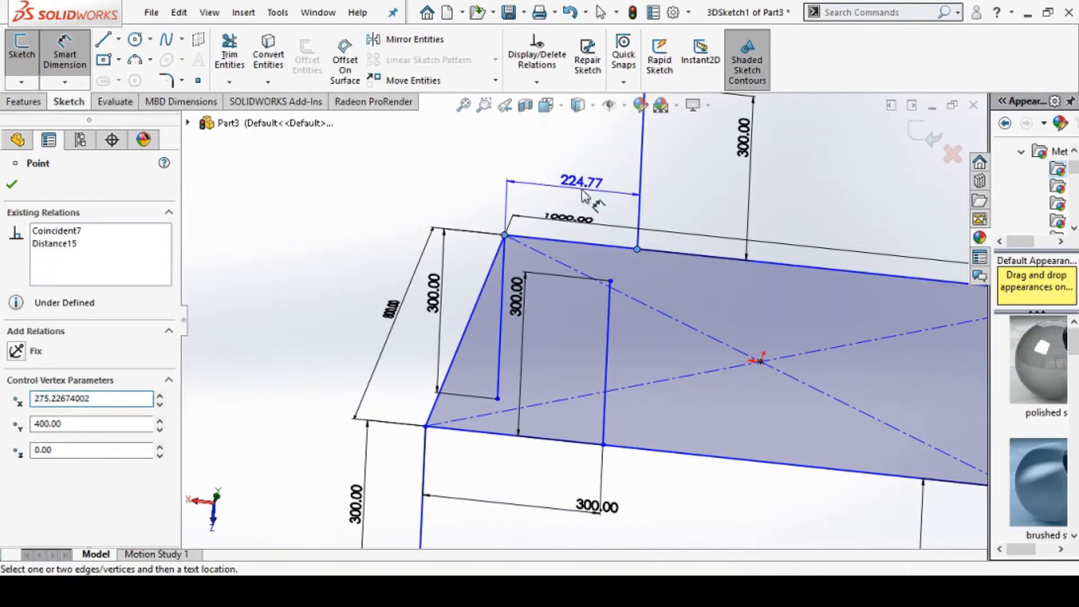
left_click(585, 196)
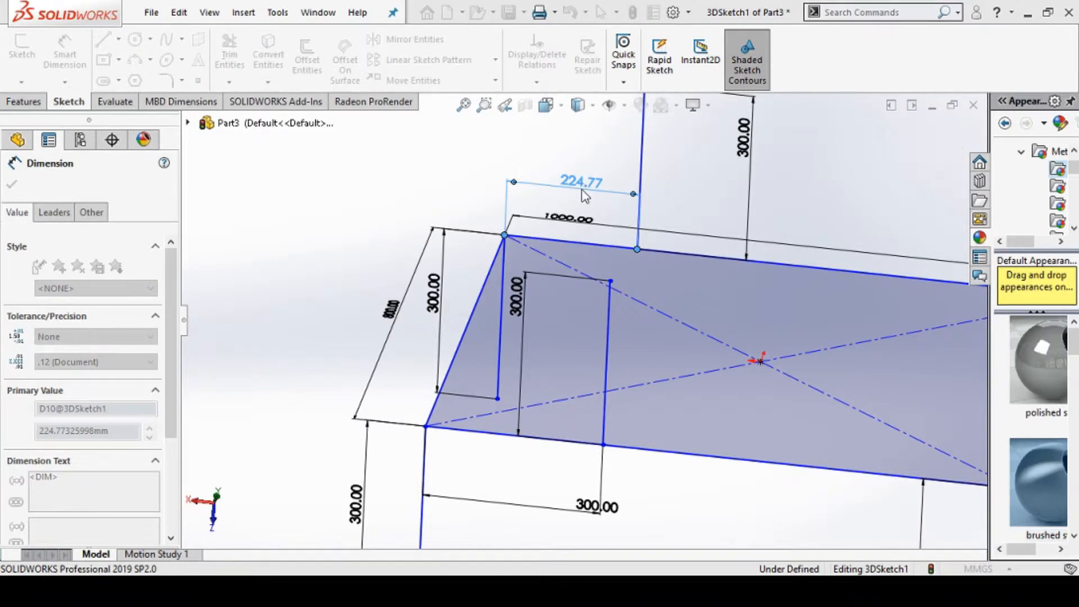
type("300")
key("Return")
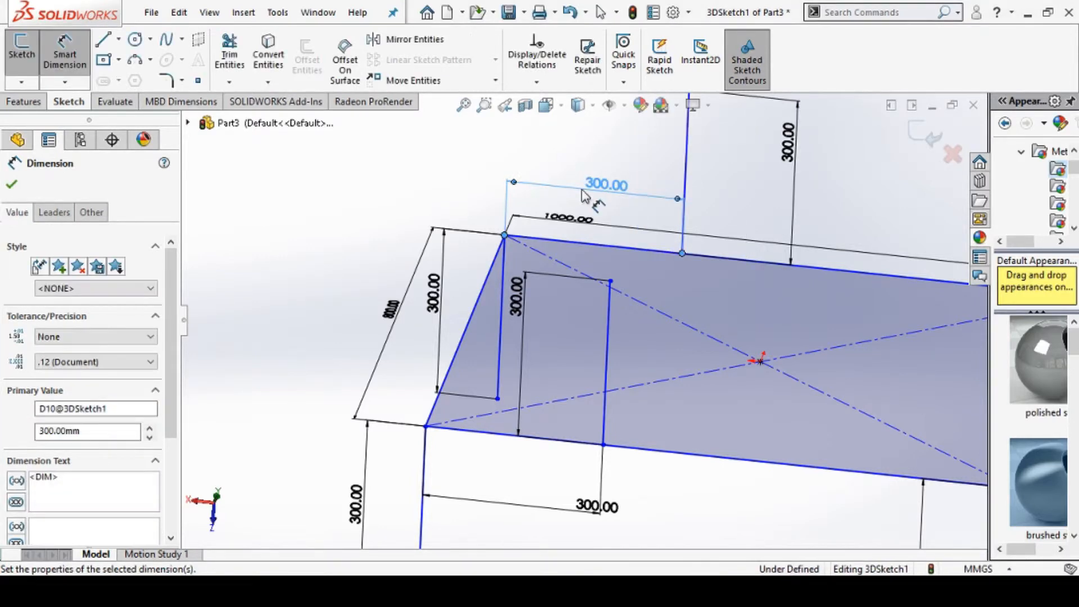
Draw an upright line about 395 mm long along Z from the rectangle's near corner, above the existing leg.
scroll(584, 196, "up", 2)
mouse_move(408, 283)
middle_mouse_down()
mouse_move(397, 272)
mouse_move(408, 258)
middle_mouse_up()
left_click(103, 40)
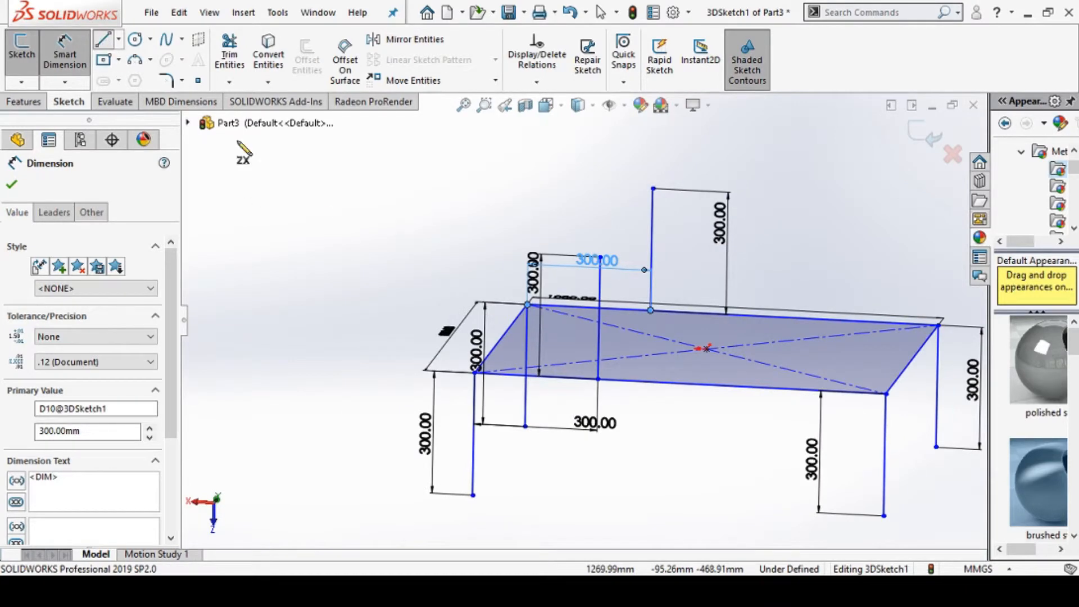
left_click(474, 372)
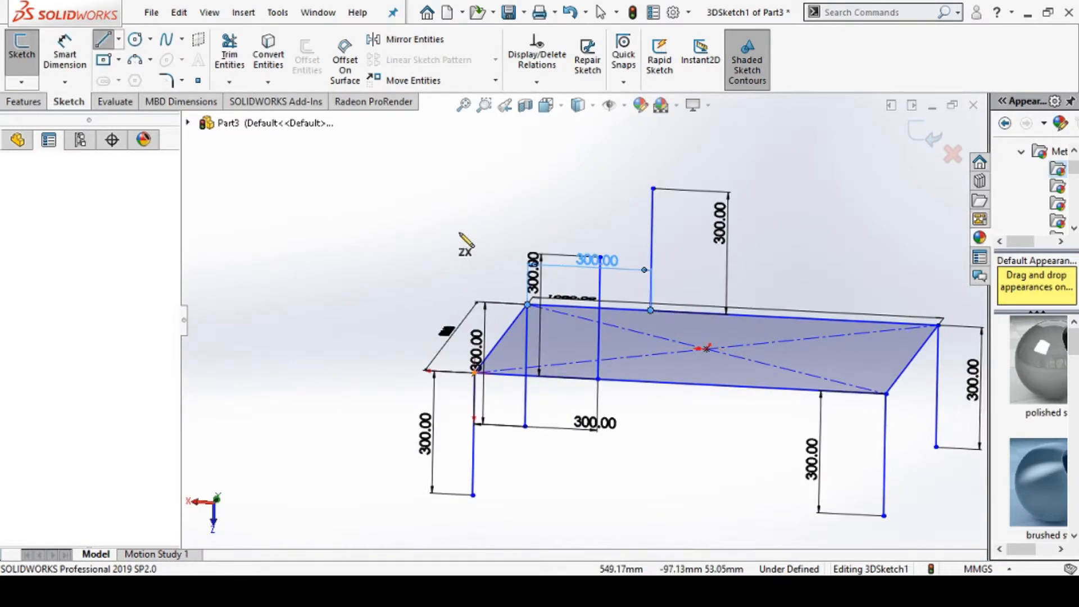
left_click(476, 215)
key("Escape")
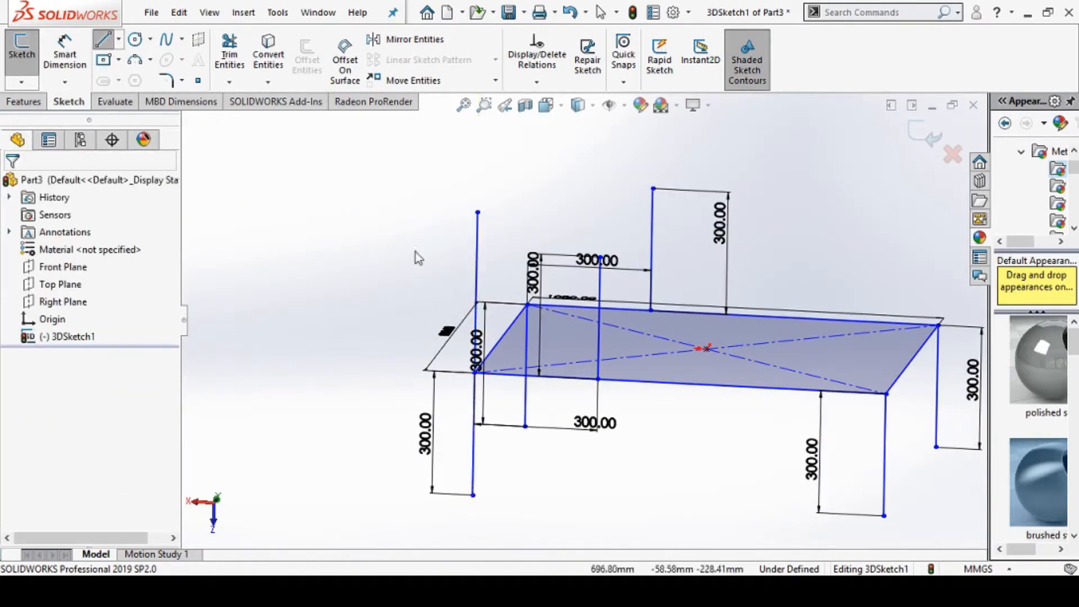
Draw an upright line about 300 mm long along Z from the far corner of the same 800 mm side.
middle_click_drag(416, 252, 407, 313)
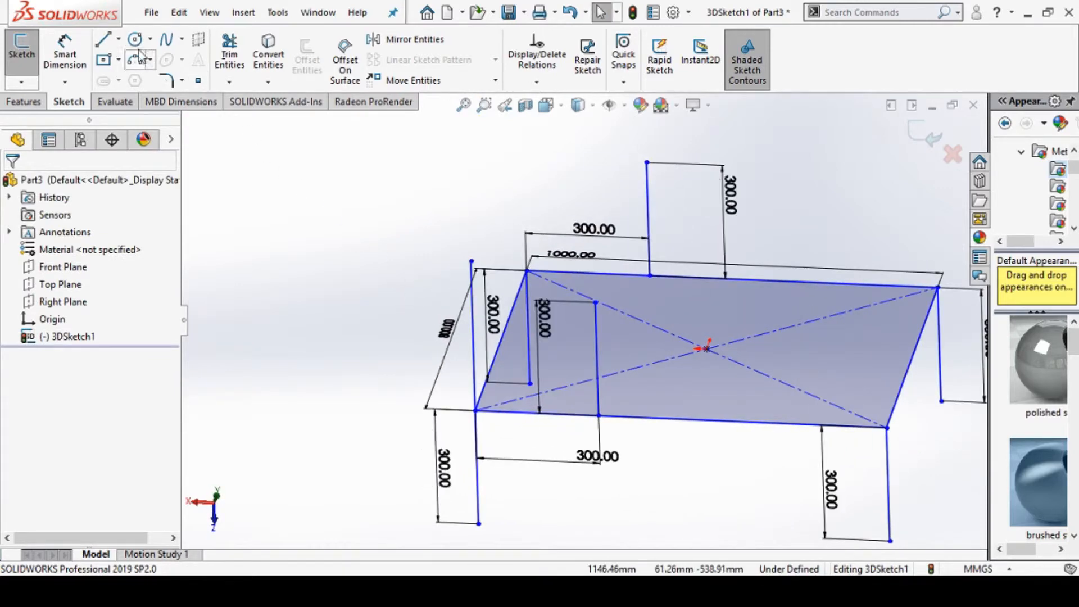
left_click(109, 45)
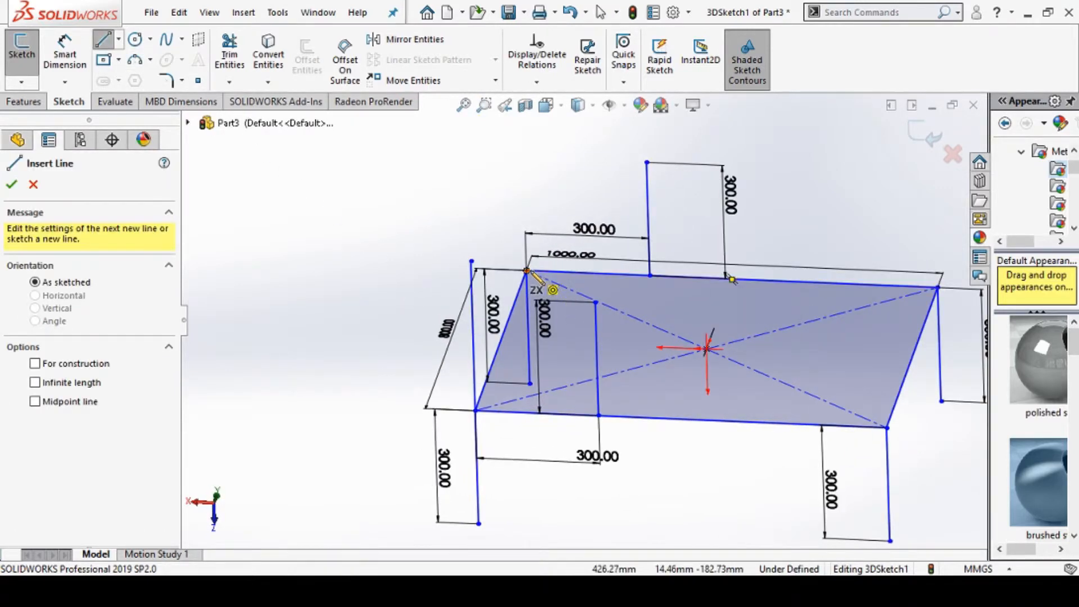
left_click(526, 271)
left_click(523, 158)
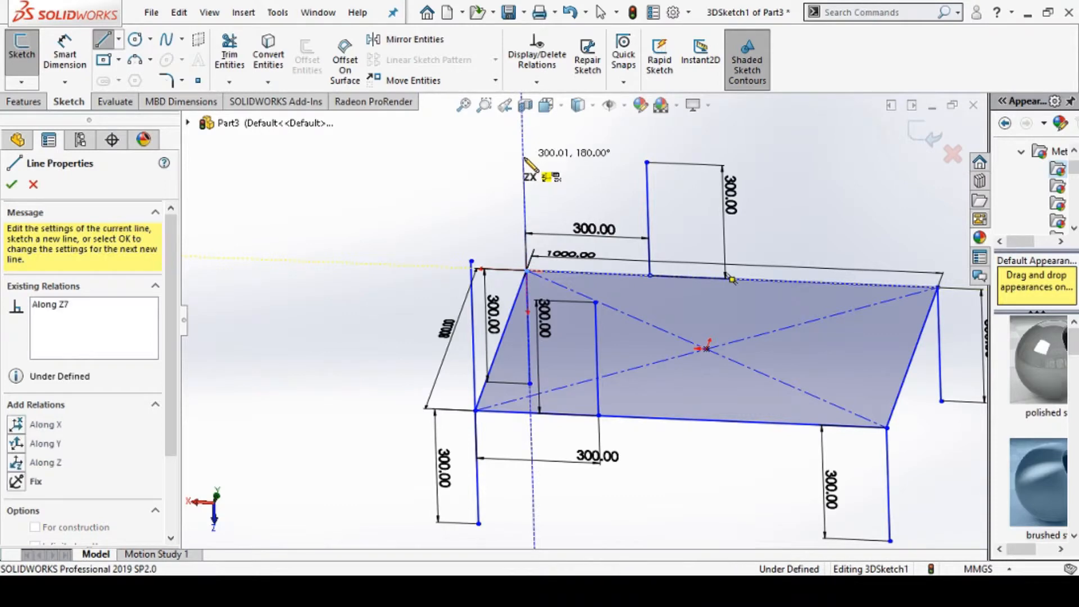
key("Escape")
Dimension the length of the upright at the rectangle's near corner as 300 mm.
left_click(64, 53)
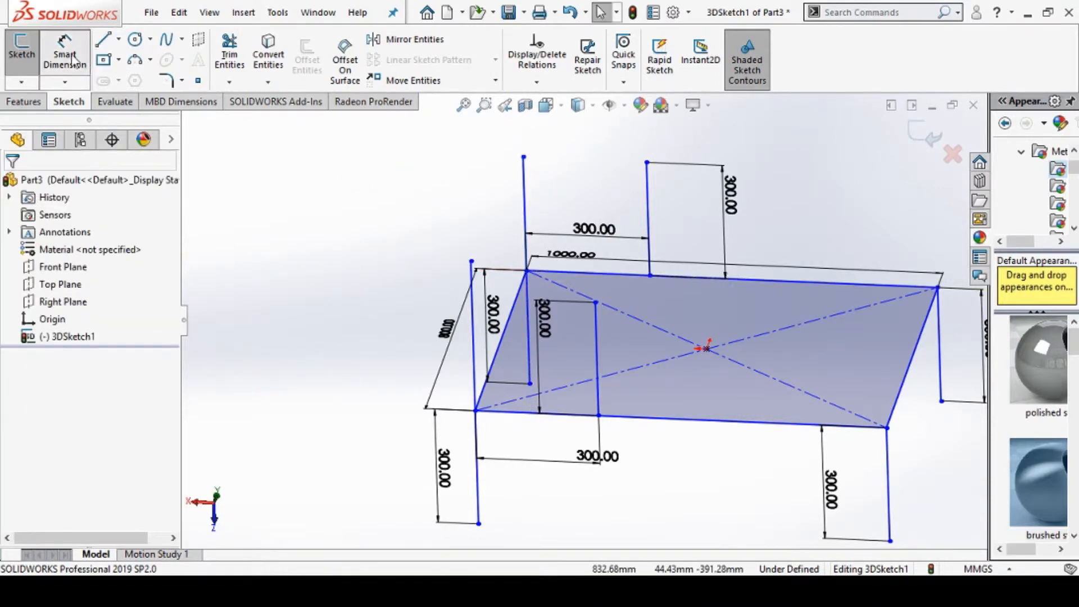
left_click(474, 360)
left_click(383, 366)
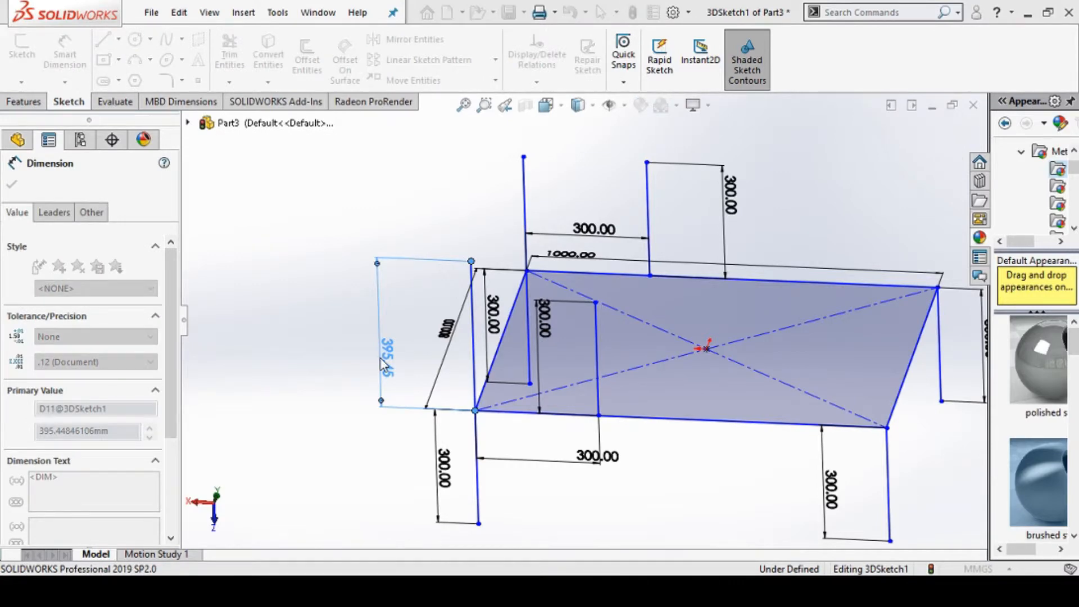
type("300")
key("Return")
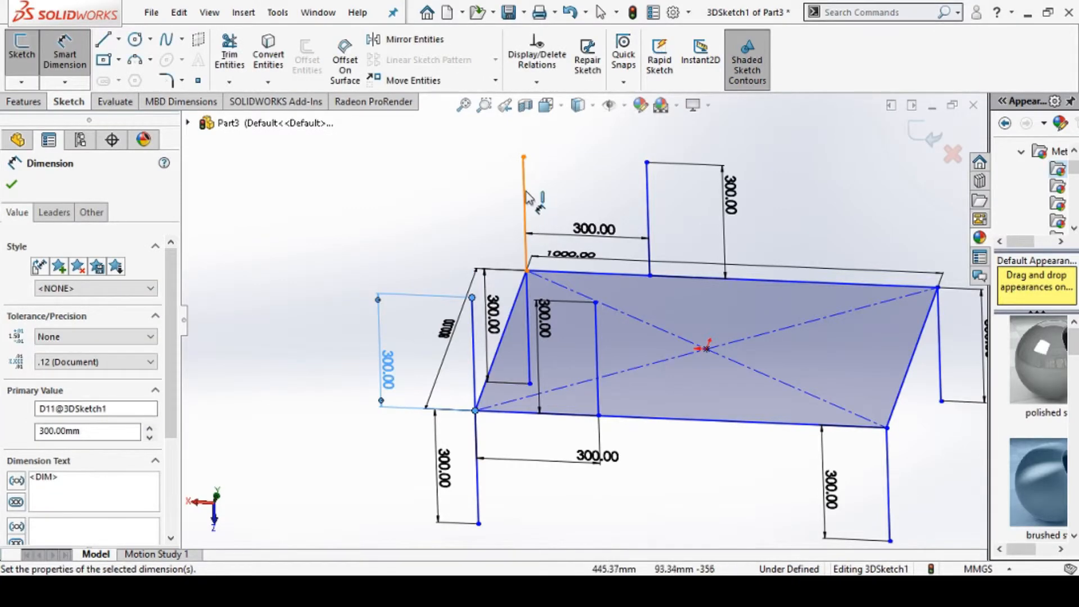
Dimension the length of the upright at the rectangle's far corner as 300 mm.
left_click(526, 194)
left_click(447, 230)
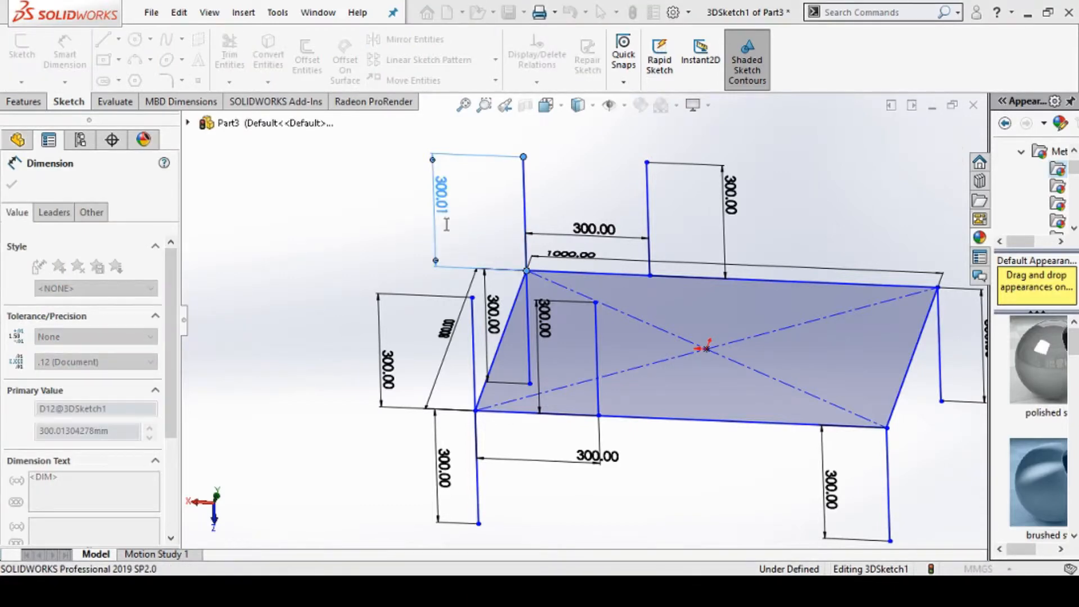
type("300")
key("Return")
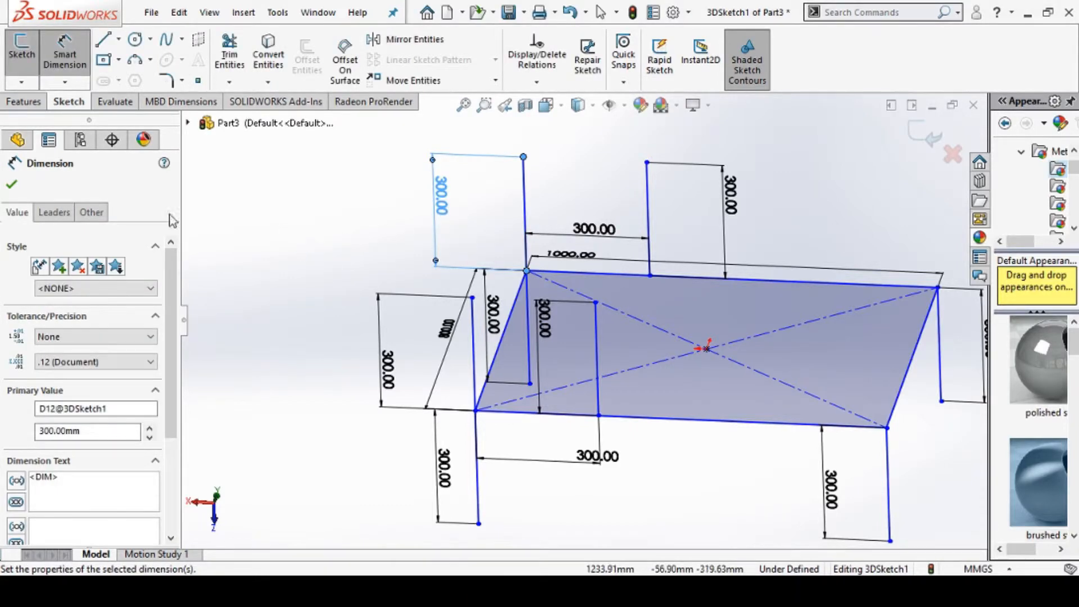
mouse_move(283, 253)
middle_mouse_down()
mouse_move(301, 197)
mouse_move(284, 201)
middle_mouse_up()
key("Escape")
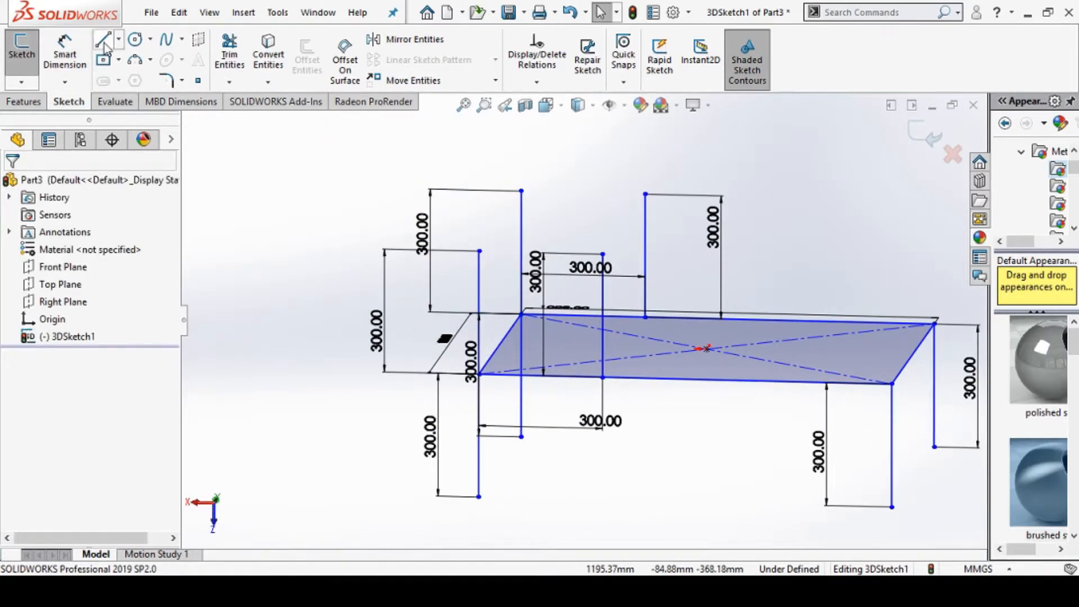
Draw one line joining the tops of the two near uprights and another joining the tops of the two inner uprights.
left_click(104, 42)
left_click(479, 250)
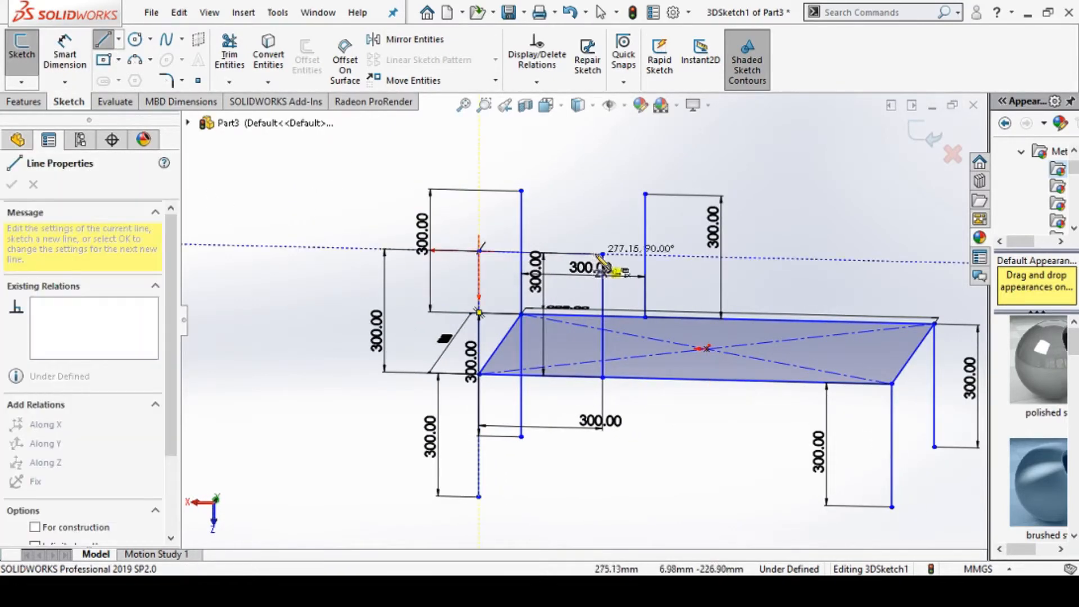
left_click(602, 254)
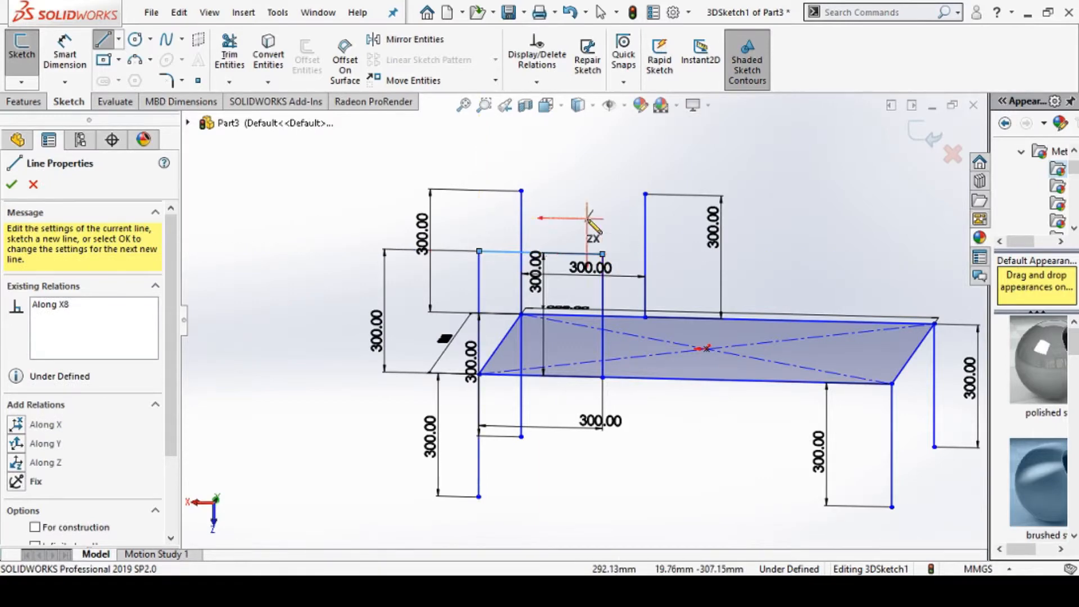
key("Escape")
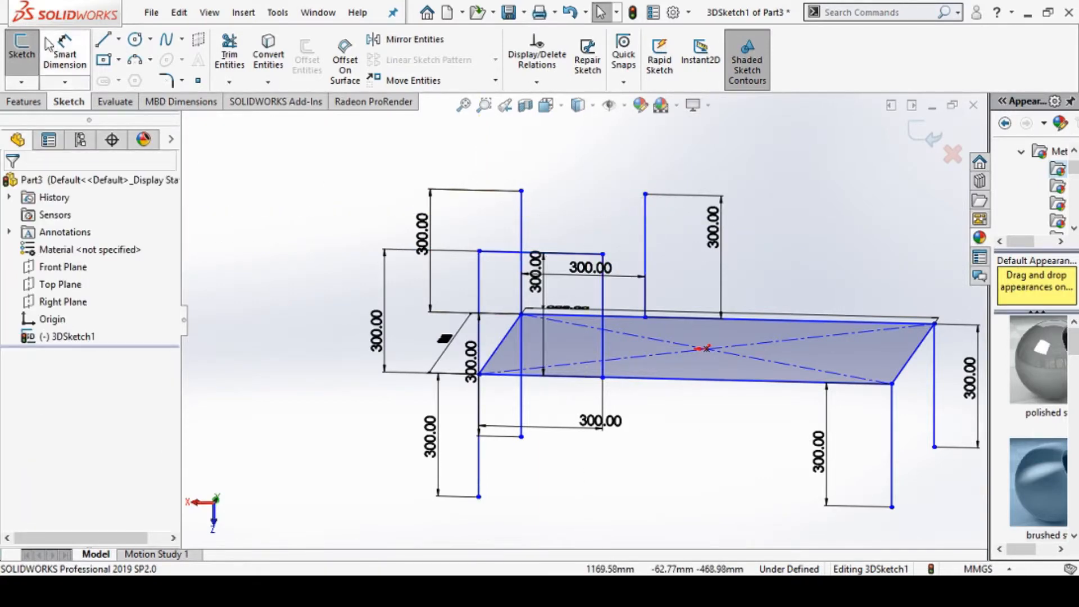
left_click(102, 38)
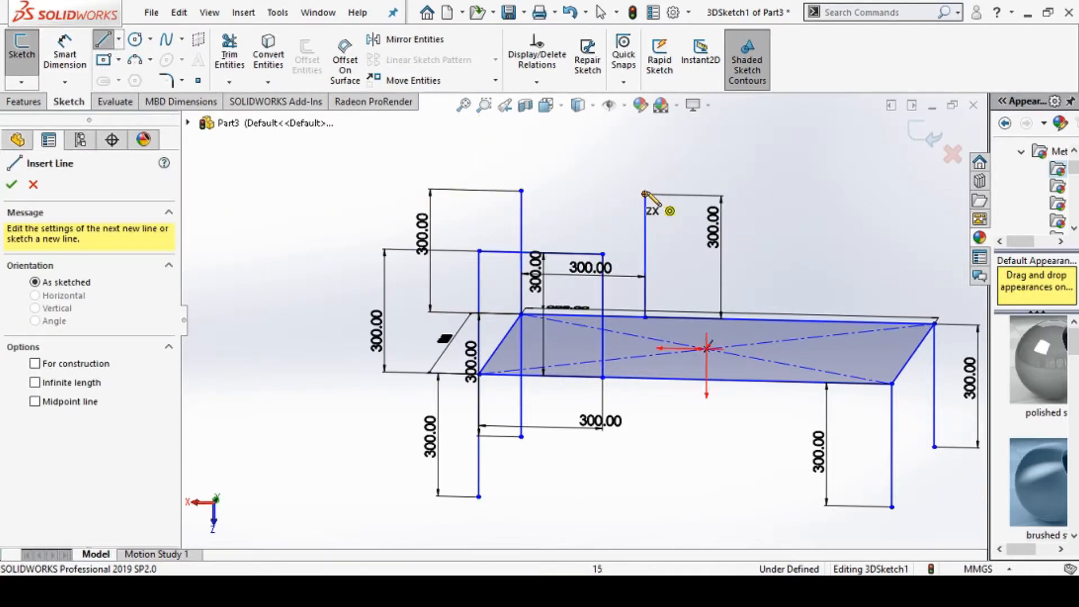
left_click(645, 194)
left_click(602, 254)
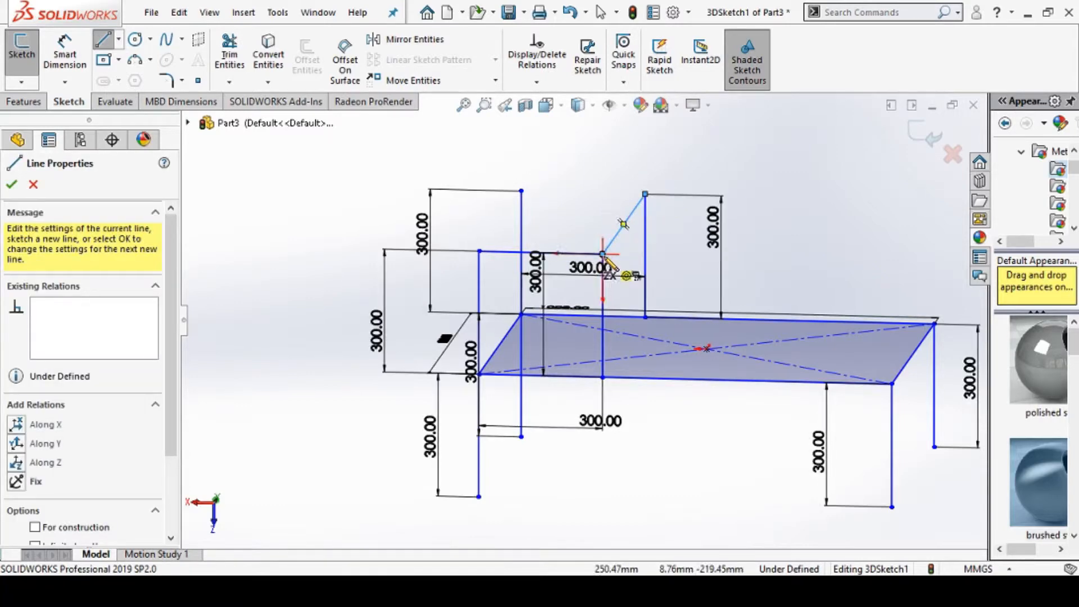
key("Escape")
Close the raised rectangle with lines joining the tops of the two far uprights and the tops of the two corner uprights.
left_click(102, 39)
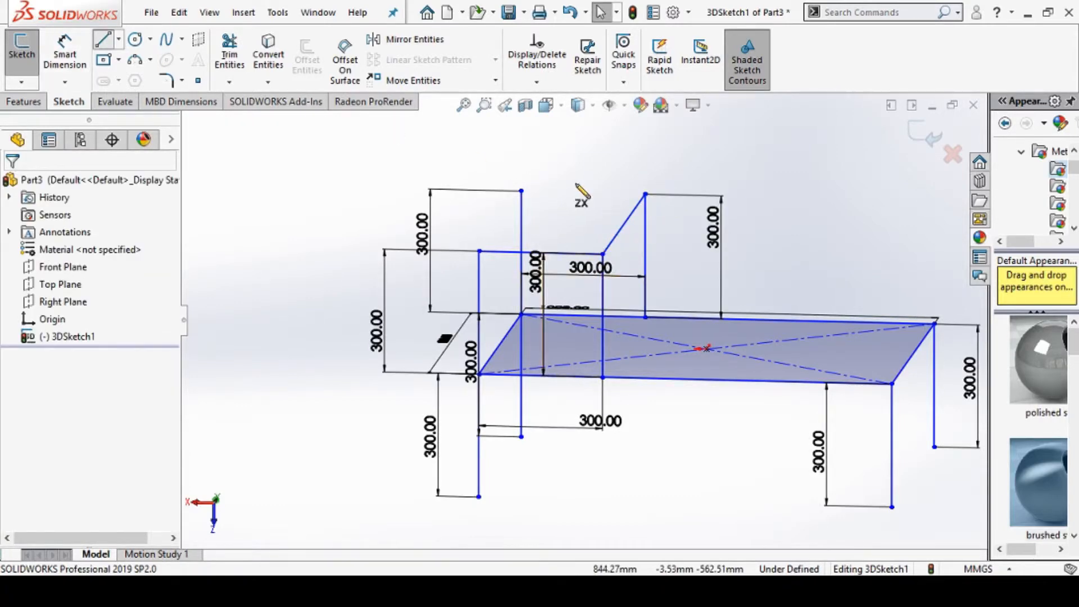
left_click(521, 191)
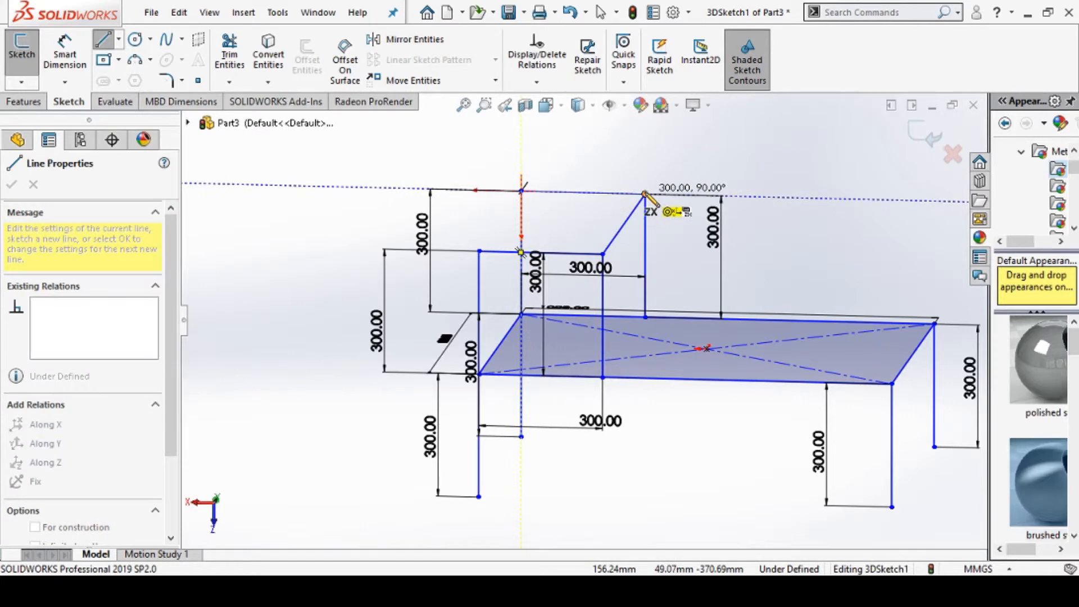
left_click(645, 194)
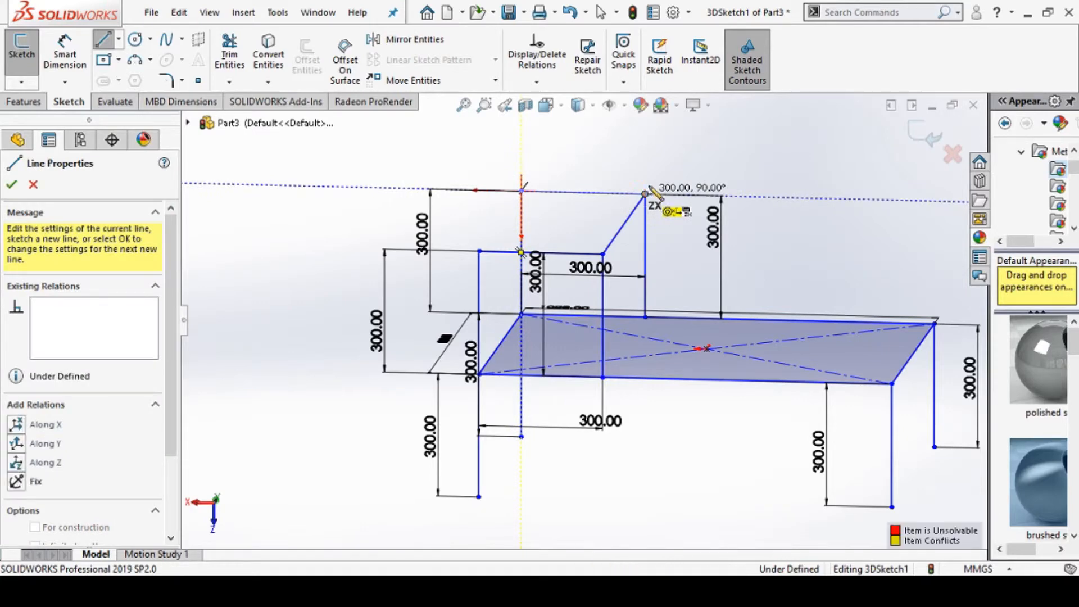
left_click(521, 191)
left_click(479, 251)
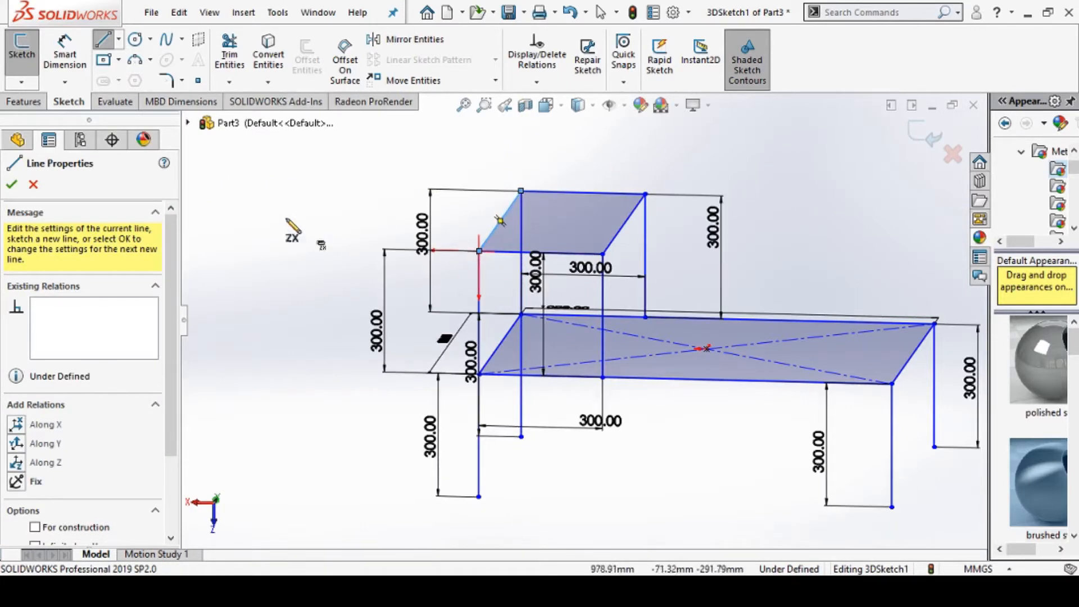
left_click(11, 184)
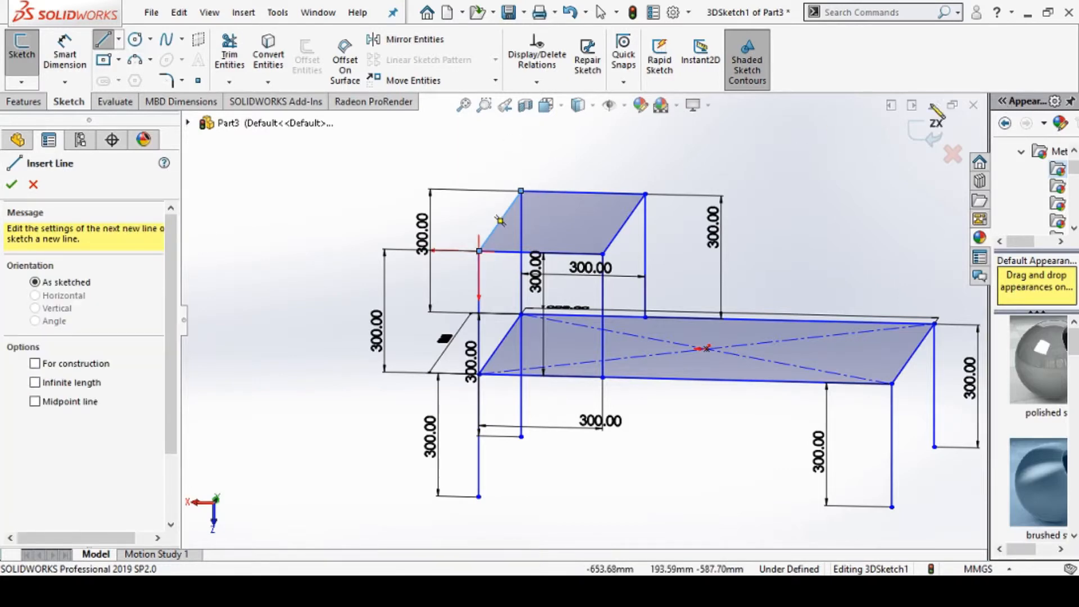
left_click(12, 185)
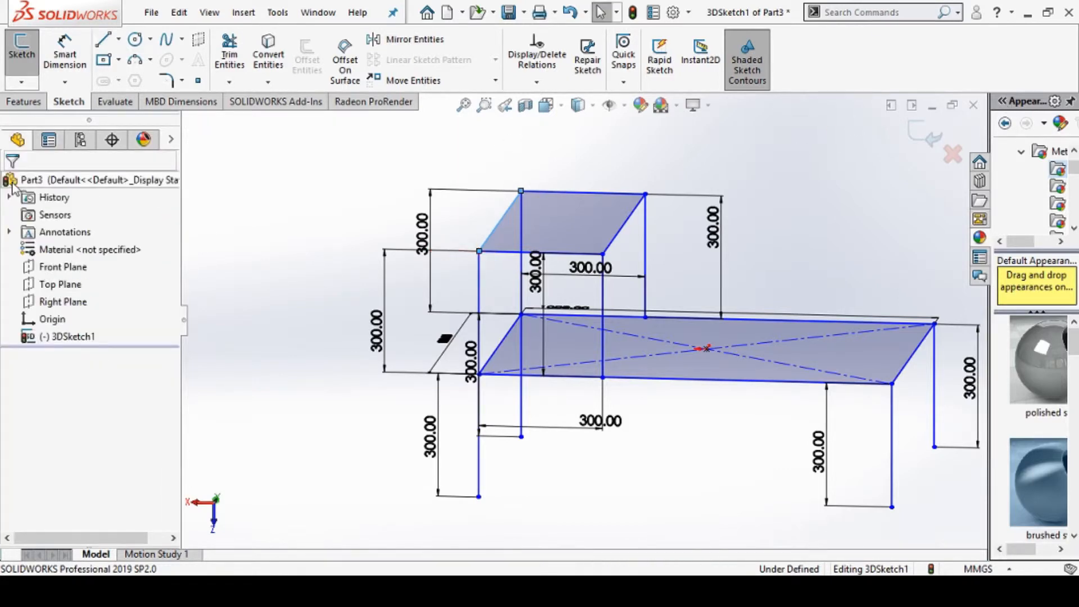
Exit the completed 3D sketch of the frame and clear its selection.
mouse_move(820, 240)
middle_mouse_down()
mouse_move(787, 277)
mouse_move(814, 258)
mouse_move(806, 277)
mouse_move(824, 270)
middle_mouse_up()
scroll(820, 261, "up", 2)
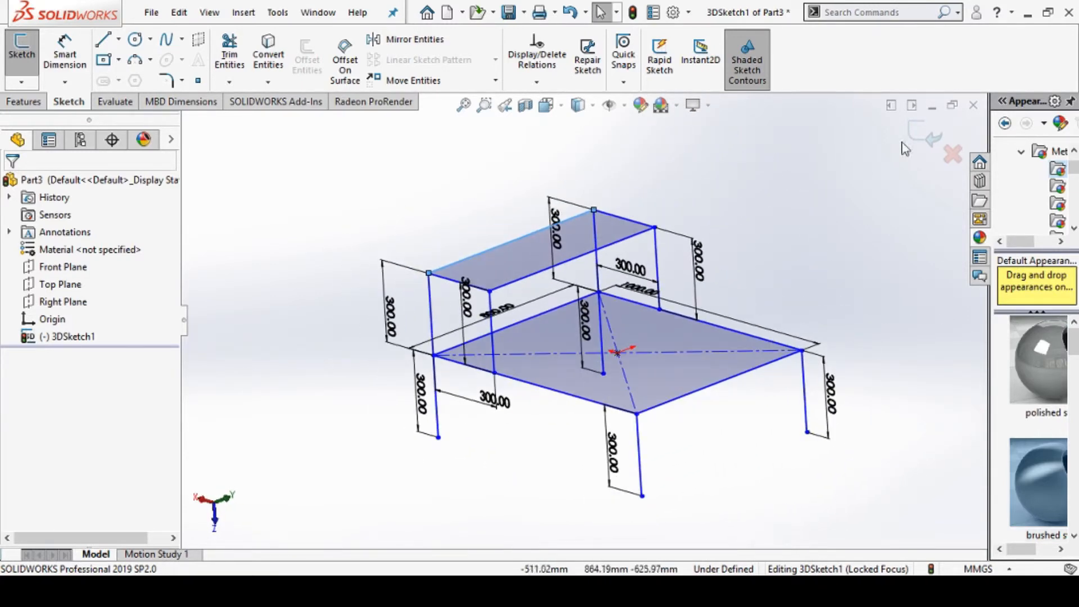
left_click(923, 136)
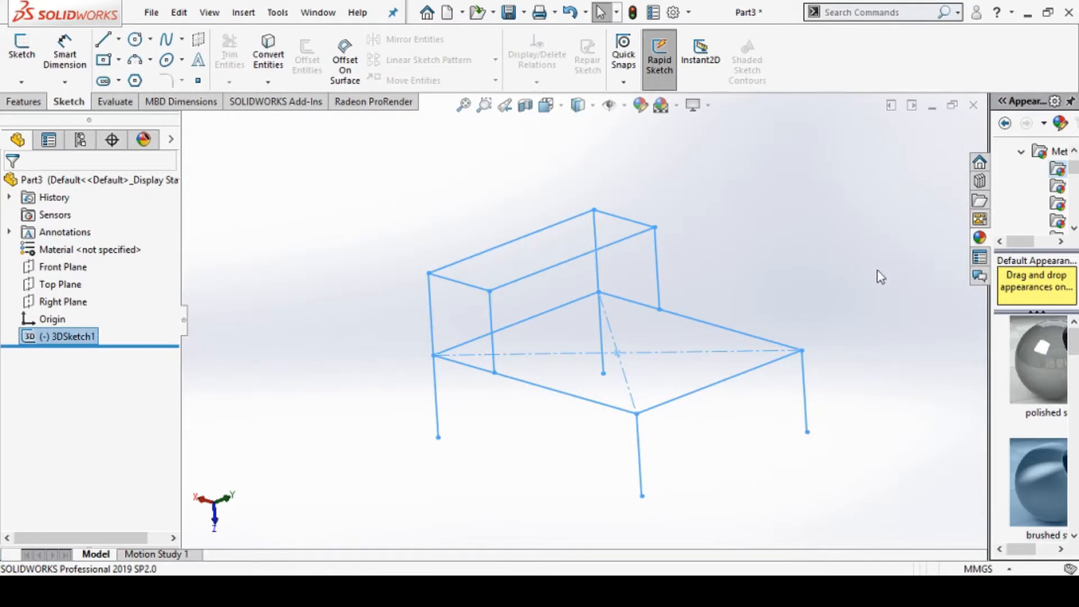
left_click(226, 223)
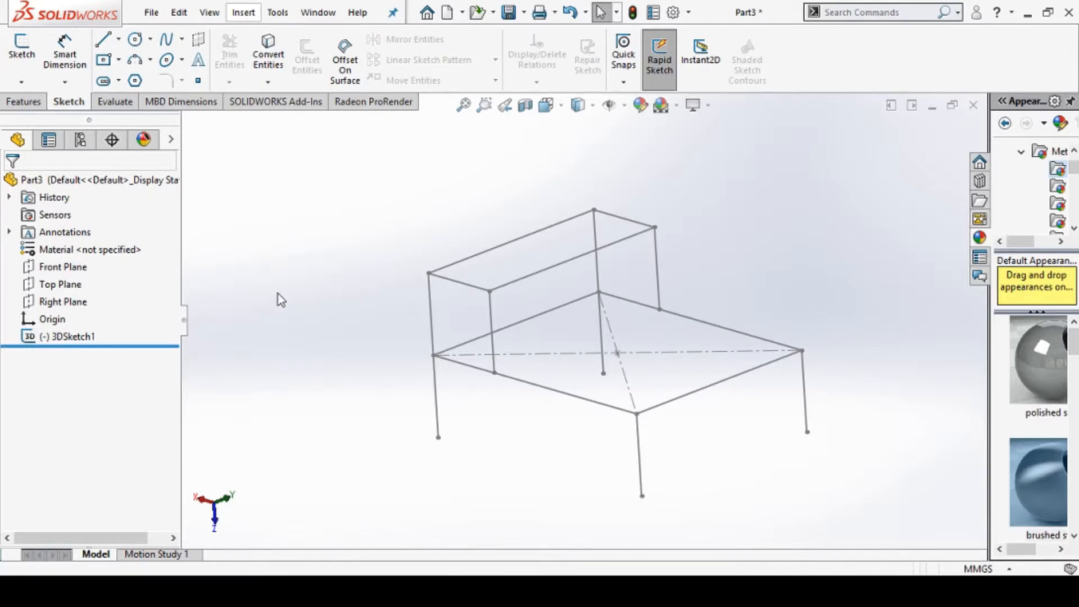
Start a weldment Structural Member with the iso standard, the configured square tube type and the 30 x 30 x 2.6 size.
left_click(451, 320)
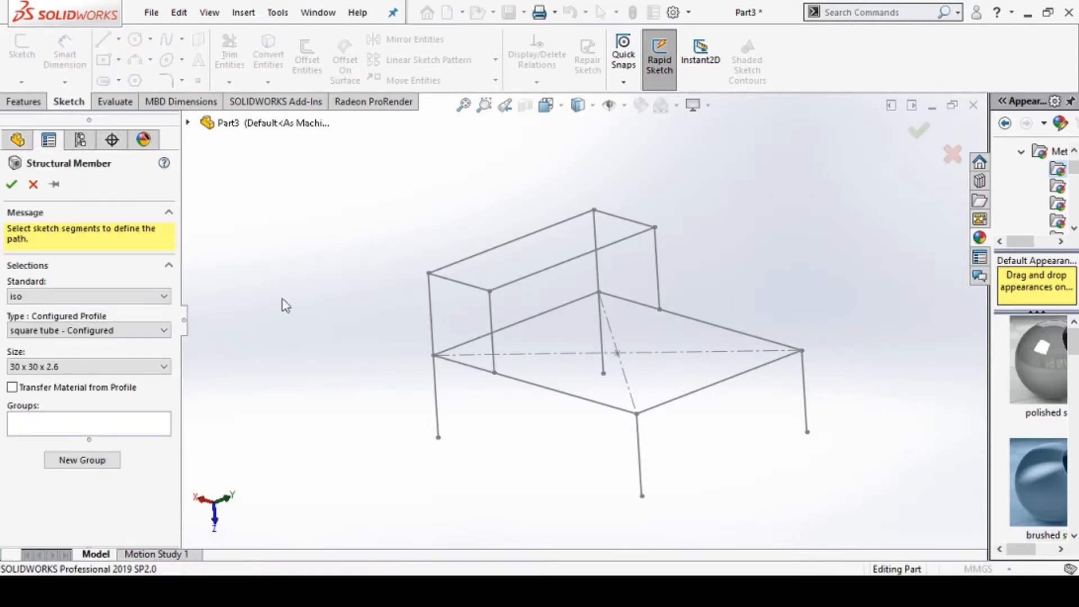
left_click(120, 298)
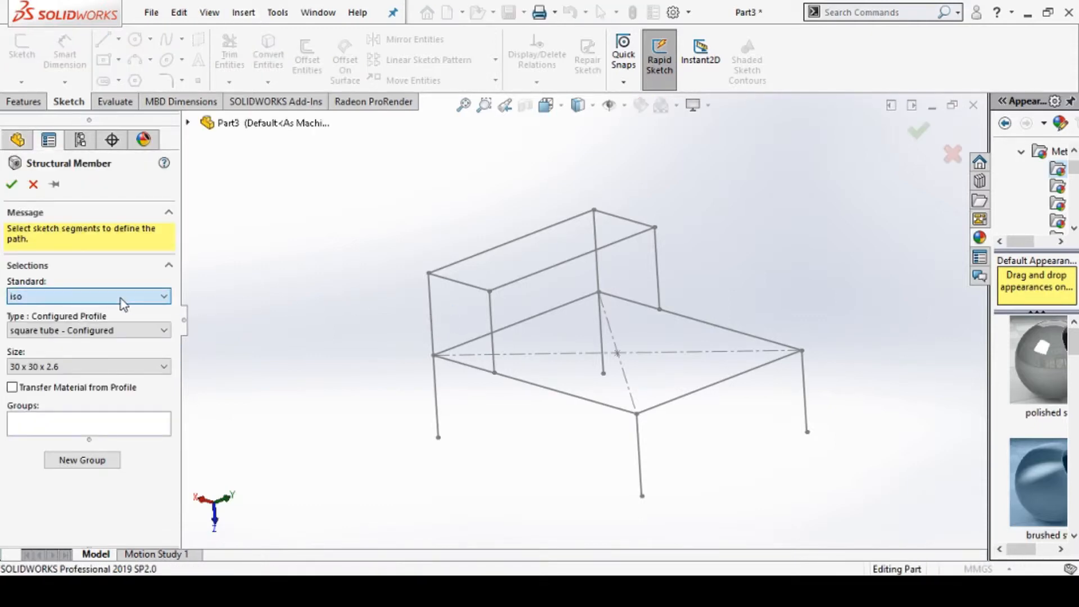
left_click(96, 329)
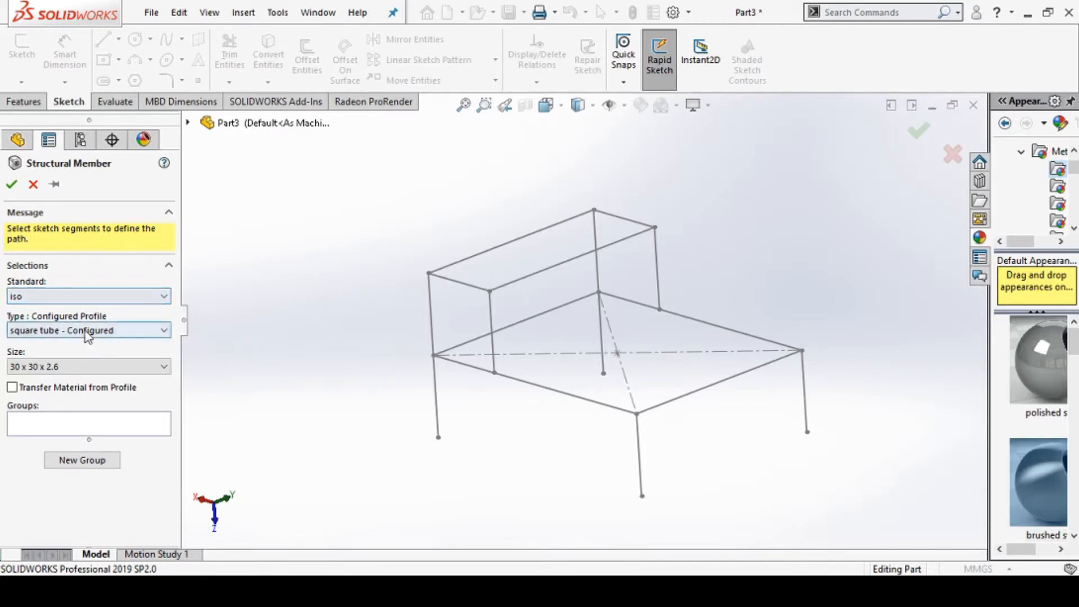
left_click(63, 395)
left_click(67, 371)
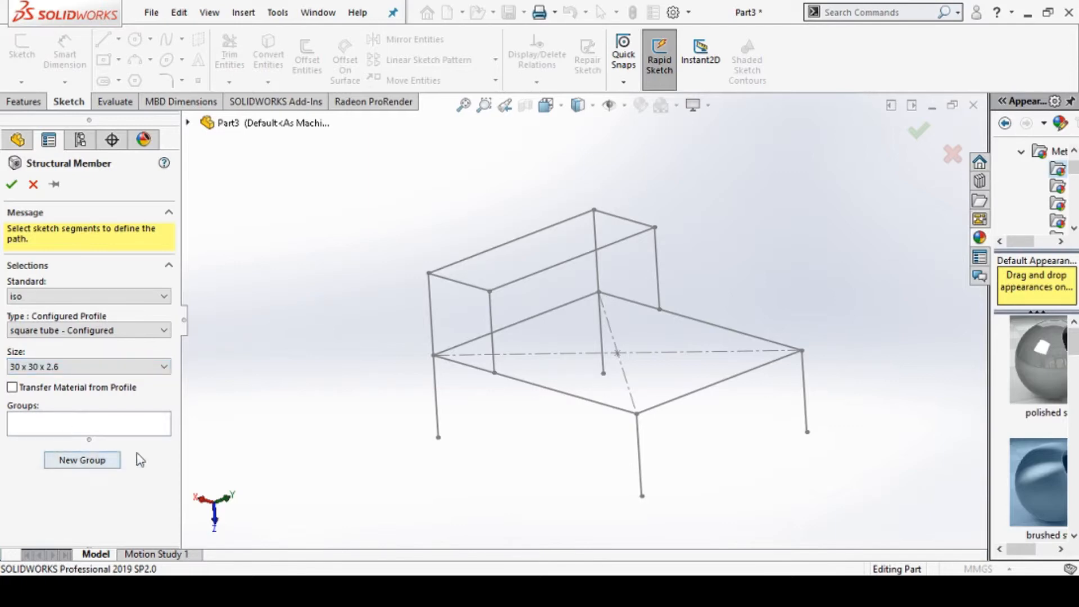
Assign the four edges of the lower base rectangle to the first structural member group.
left_click(556, 393)
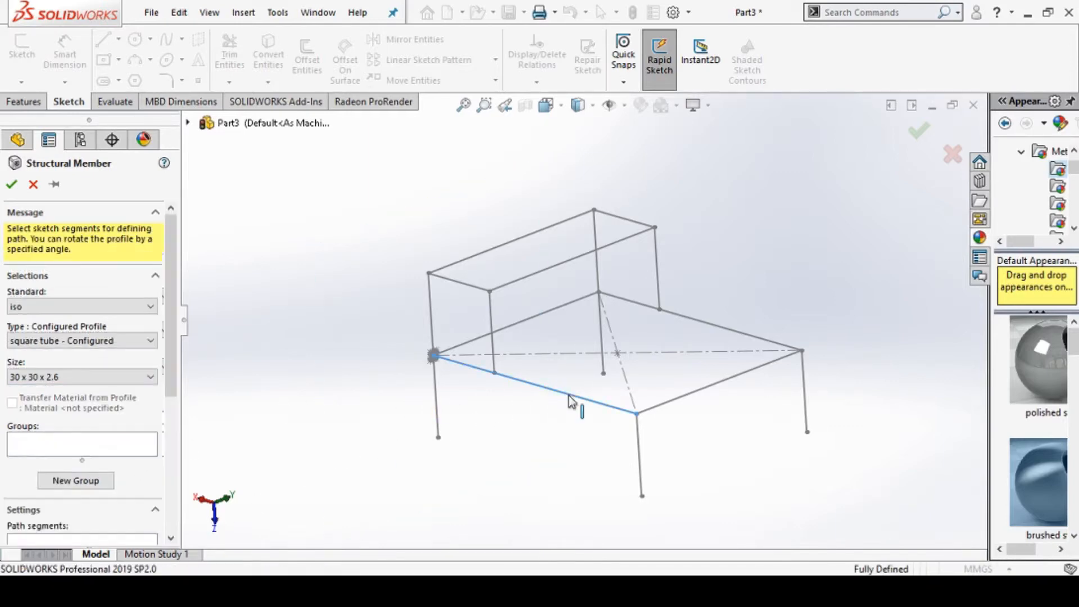
left_click(669, 405)
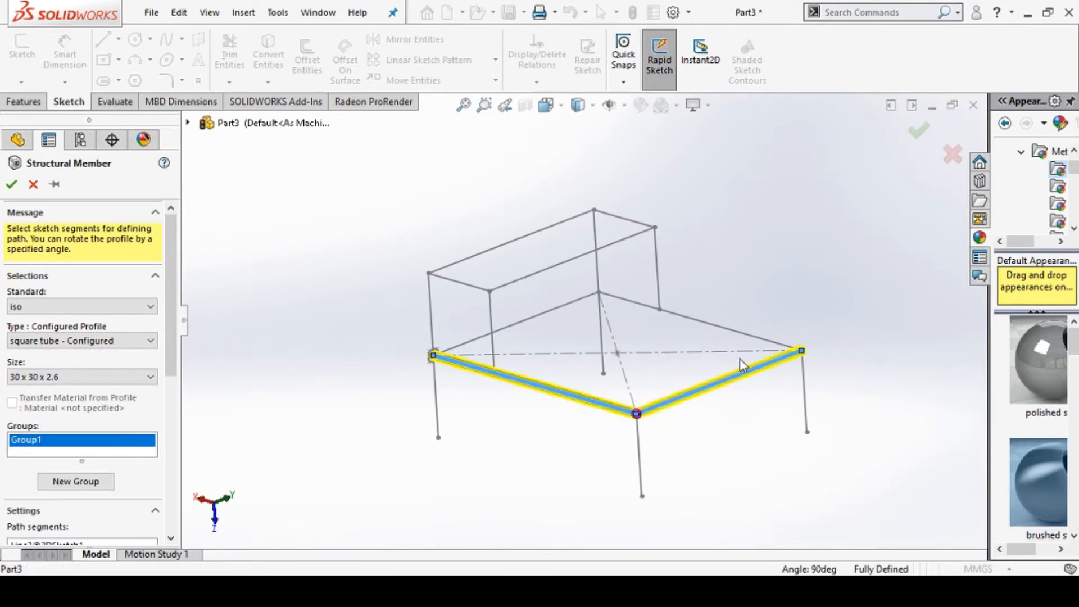
left_click(746, 336)
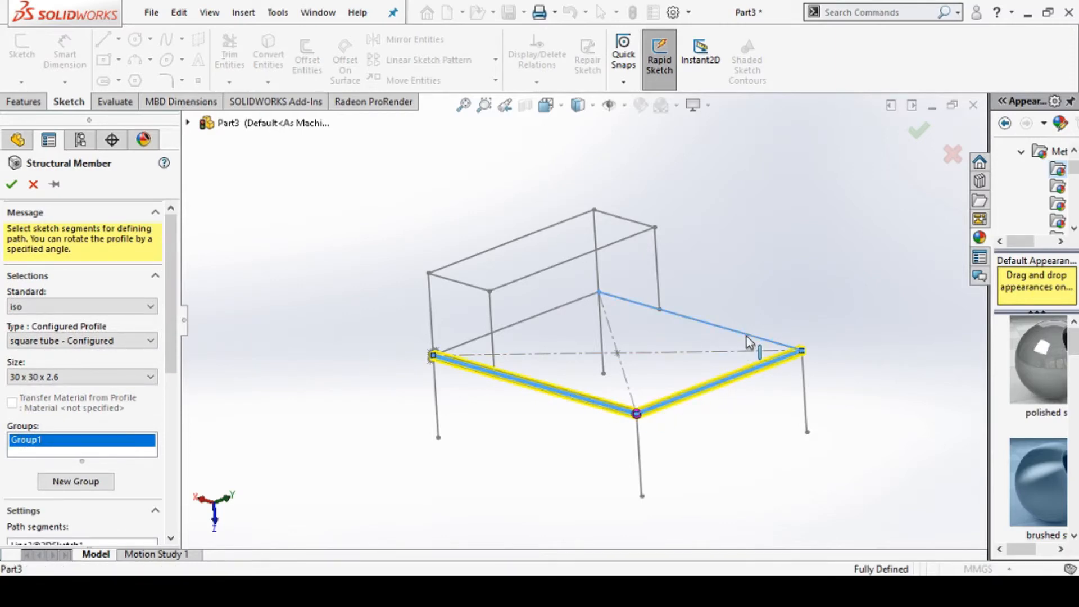
left_click(560, 315)
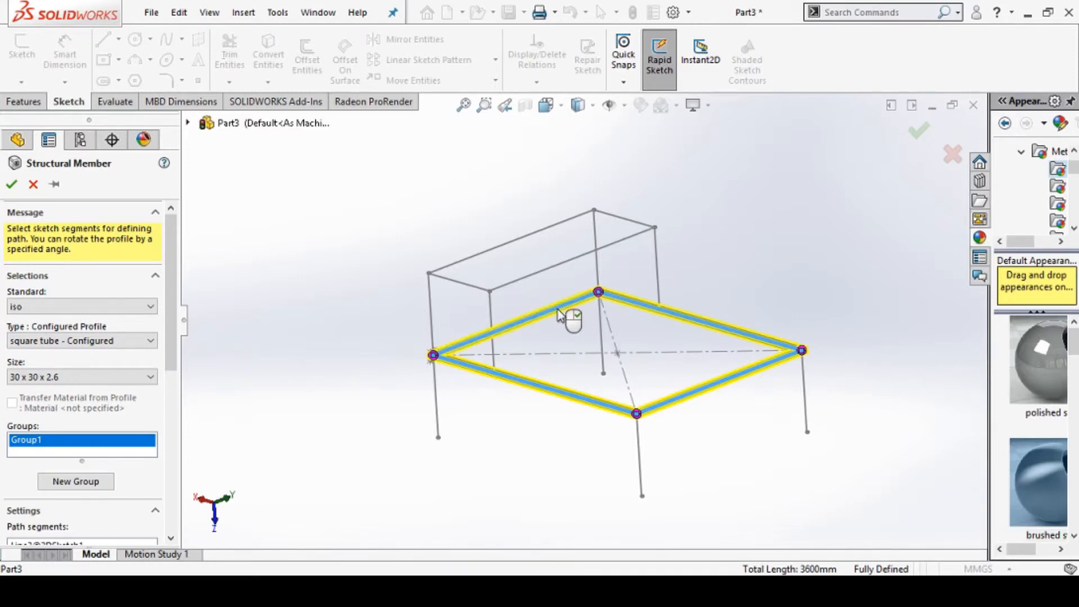
Add a second group containing the four legs below the corners of the base rectangle.
left_click(90, 482)
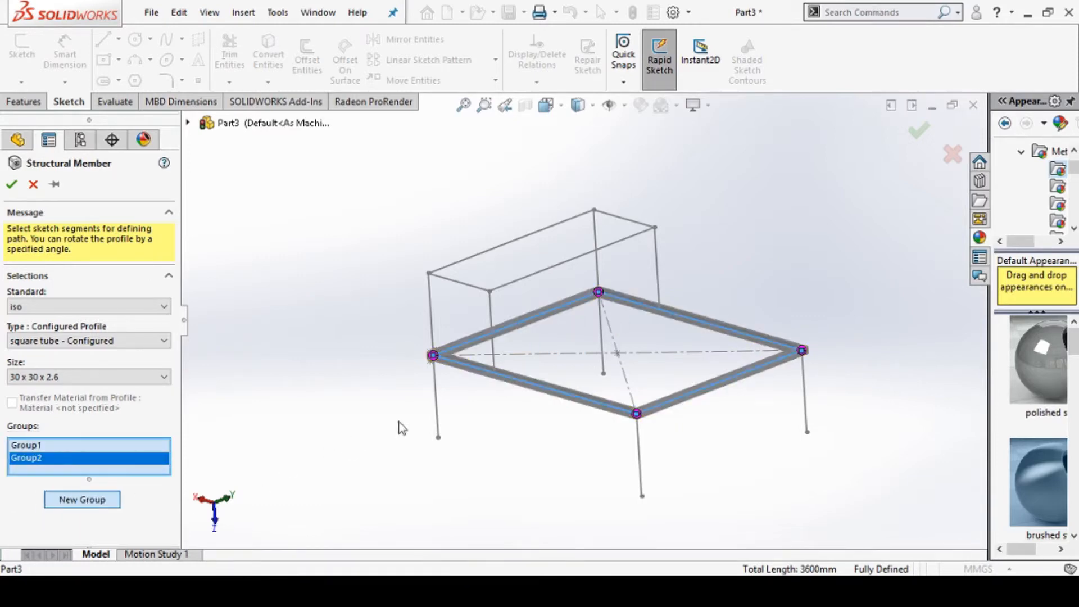
left_click(438, 402)
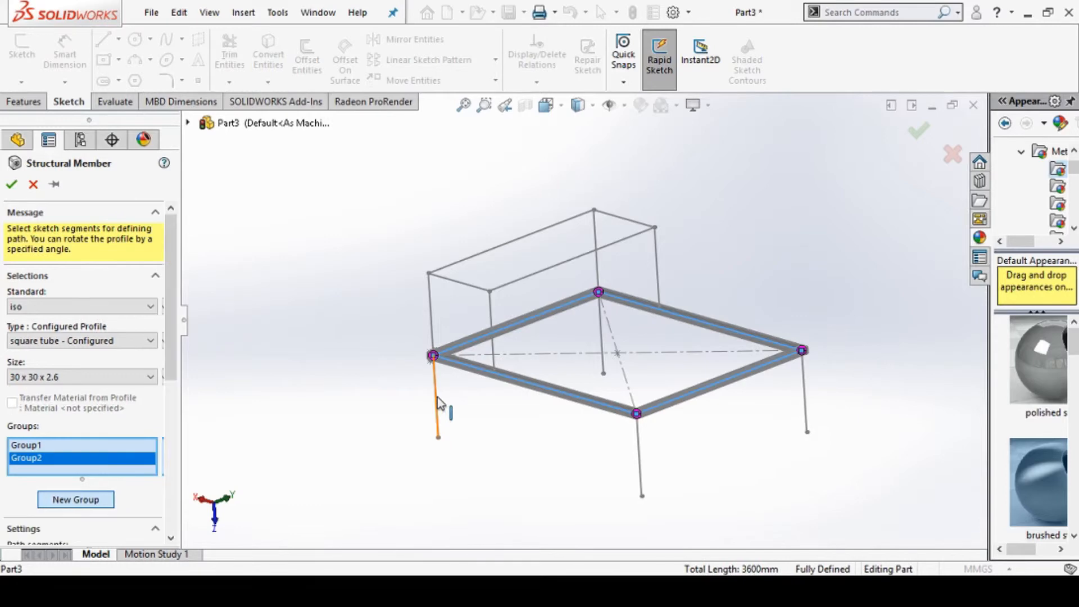
left_click(638, 441)
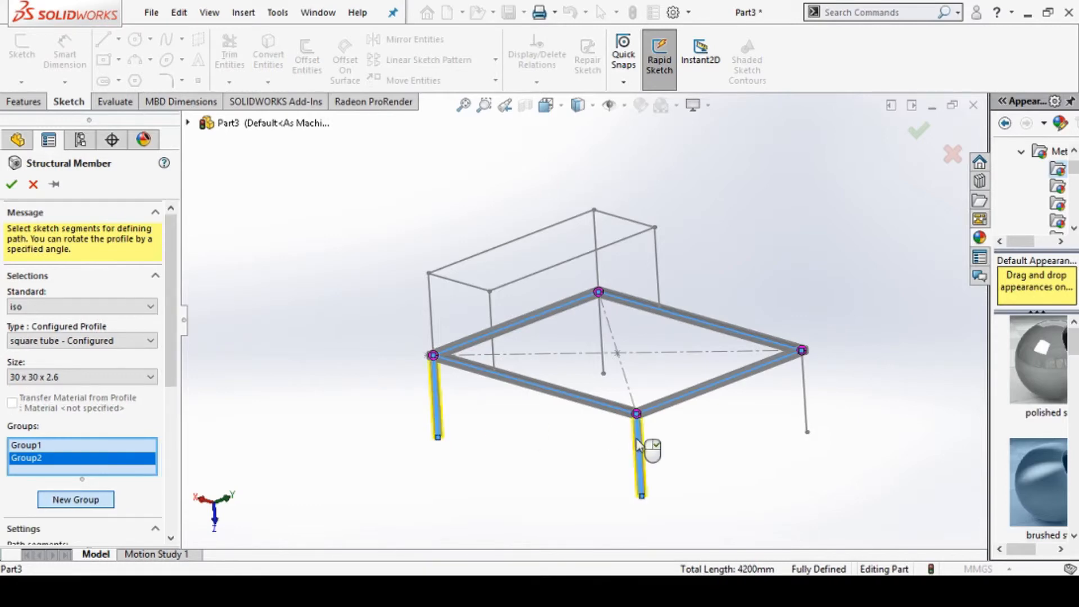
left_click(806, 404)
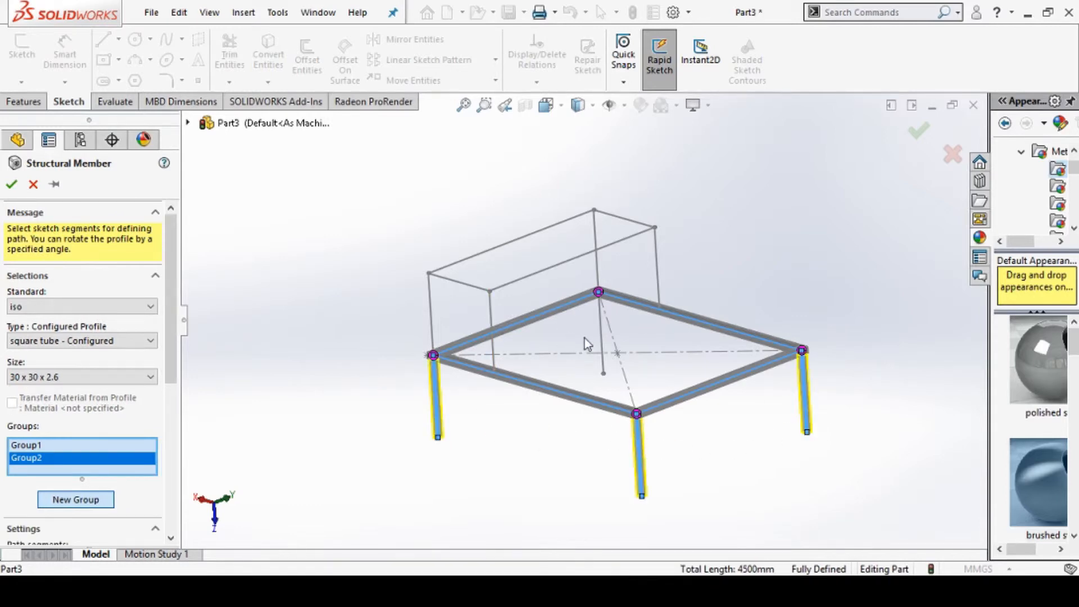
left_click(600, 346)
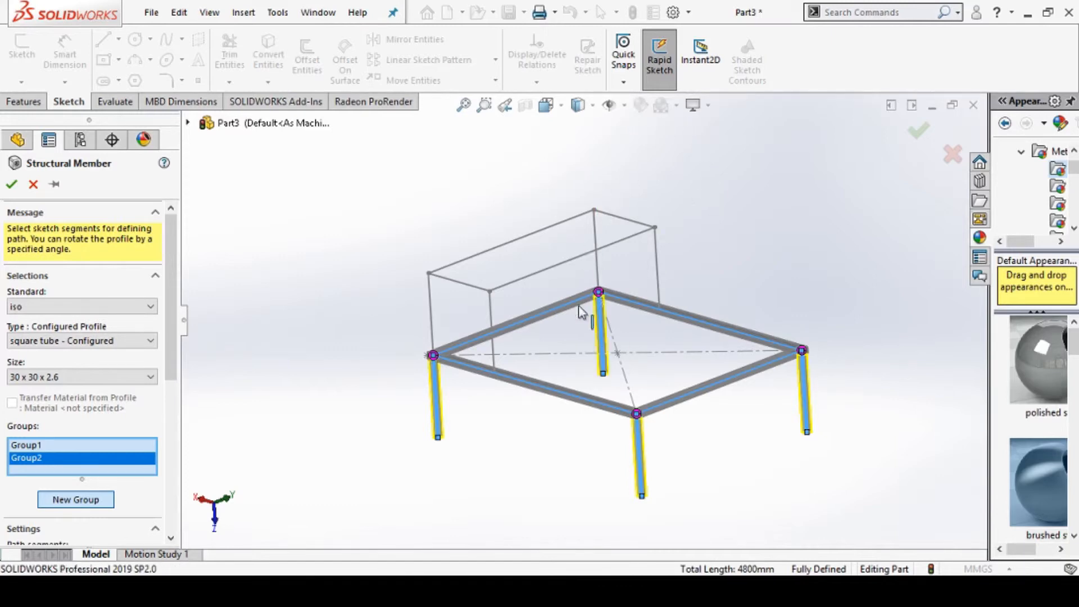
Add a third group containing the four edges of the raised rectangle.
left_click(83, 502)
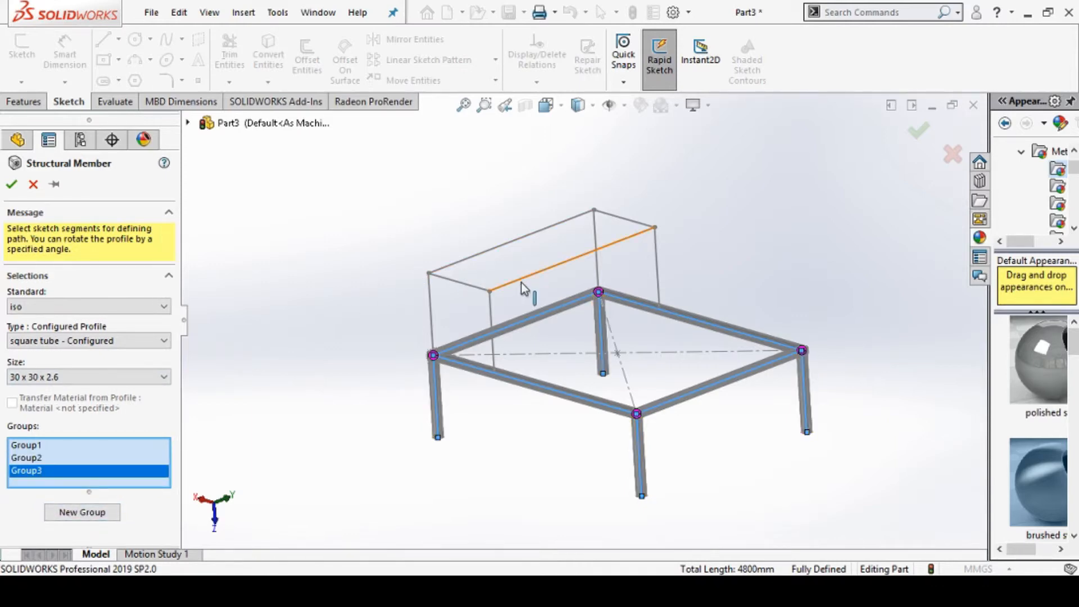
left_click(523, 288)
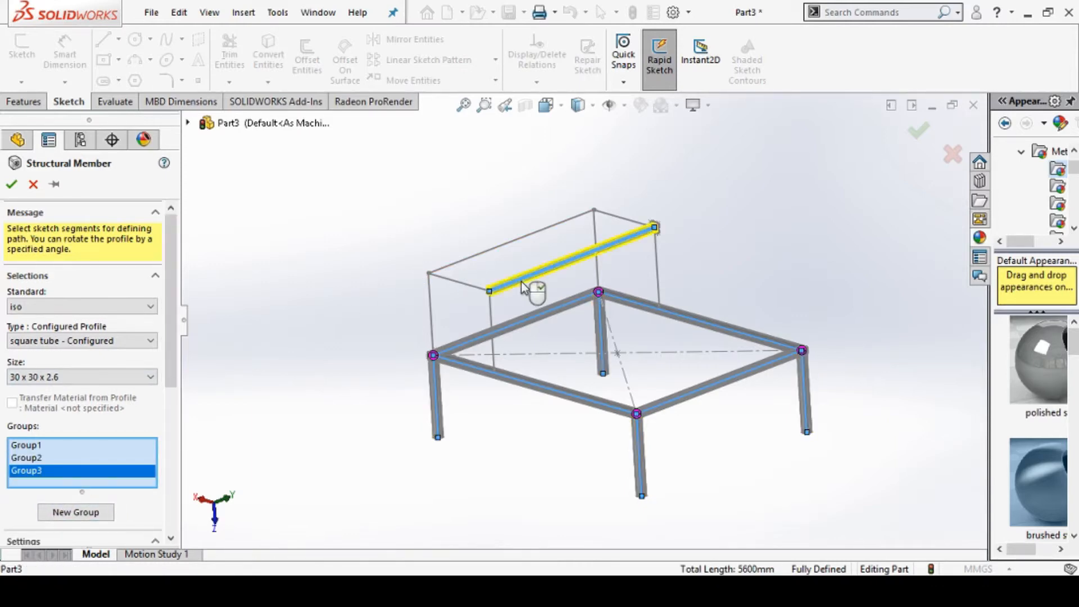
left_click(629, 220)
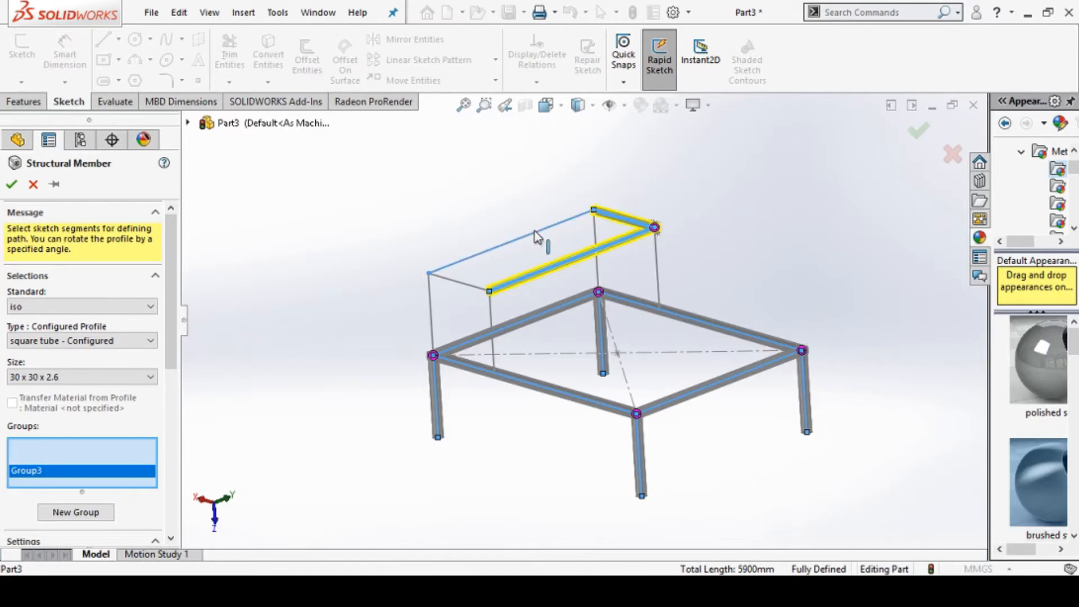
left_click(536, 238)
left_click(452, 280)
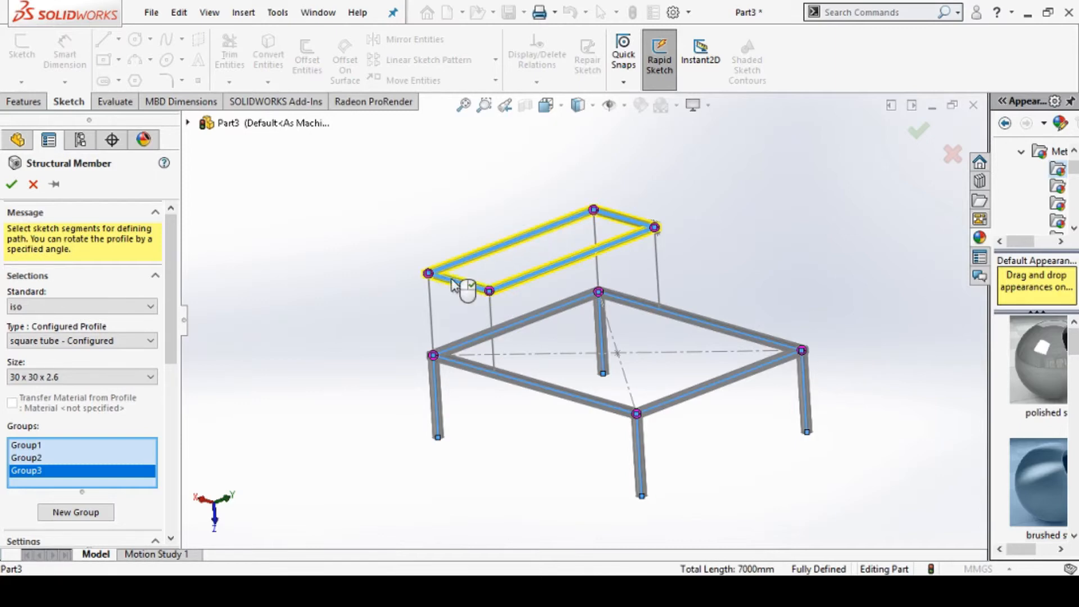
Add a fourth group with the four uprights between the base and the raised rectangle, and accept the structural member.
left_click(79, 513)
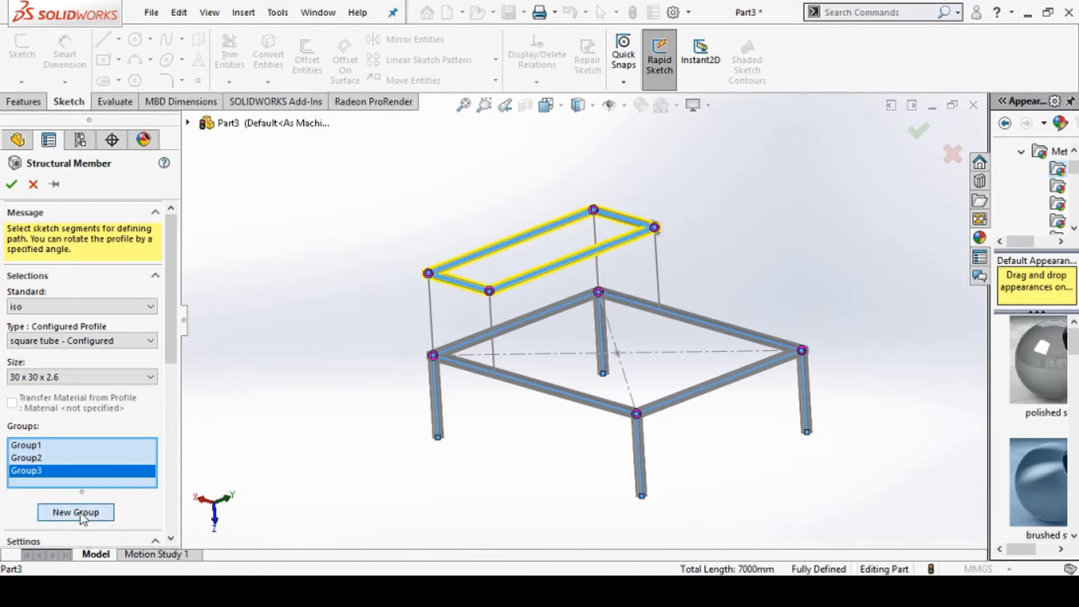
left_click(491, 330)
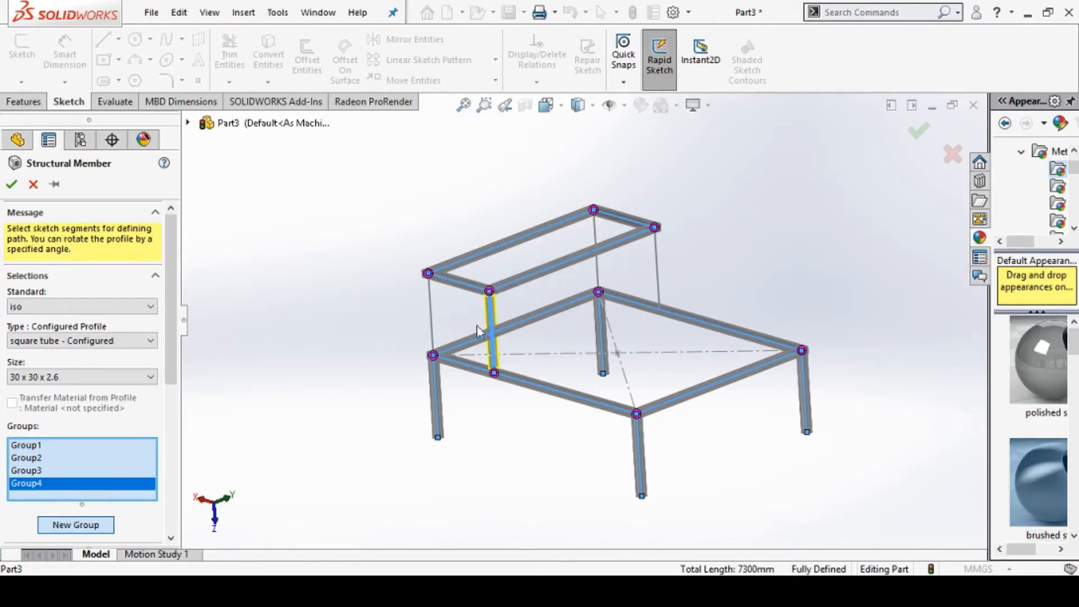
left_click(432, 316)
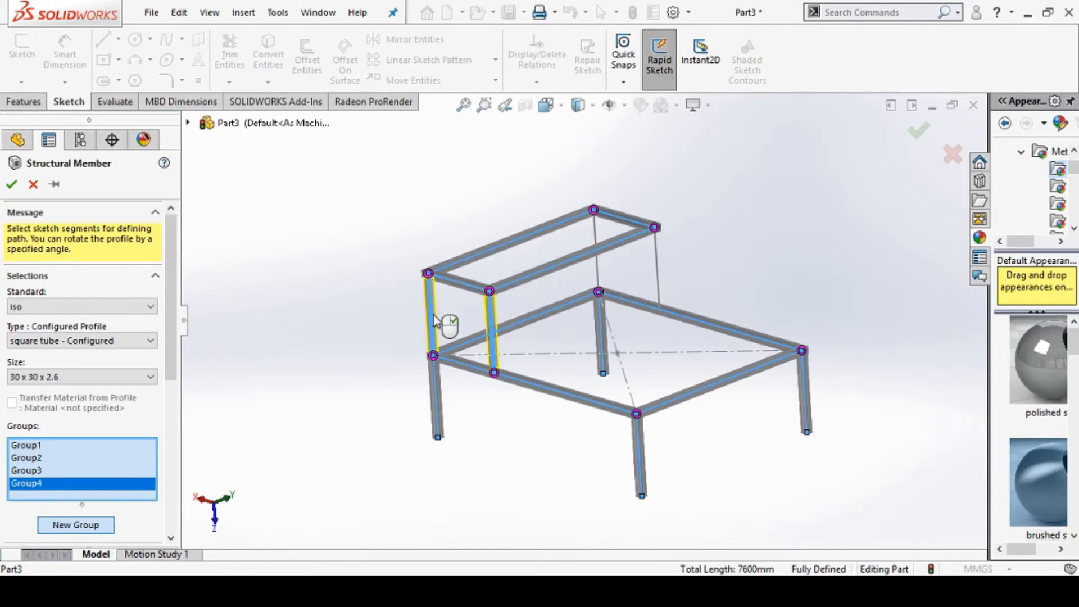
left_click(598, 275)
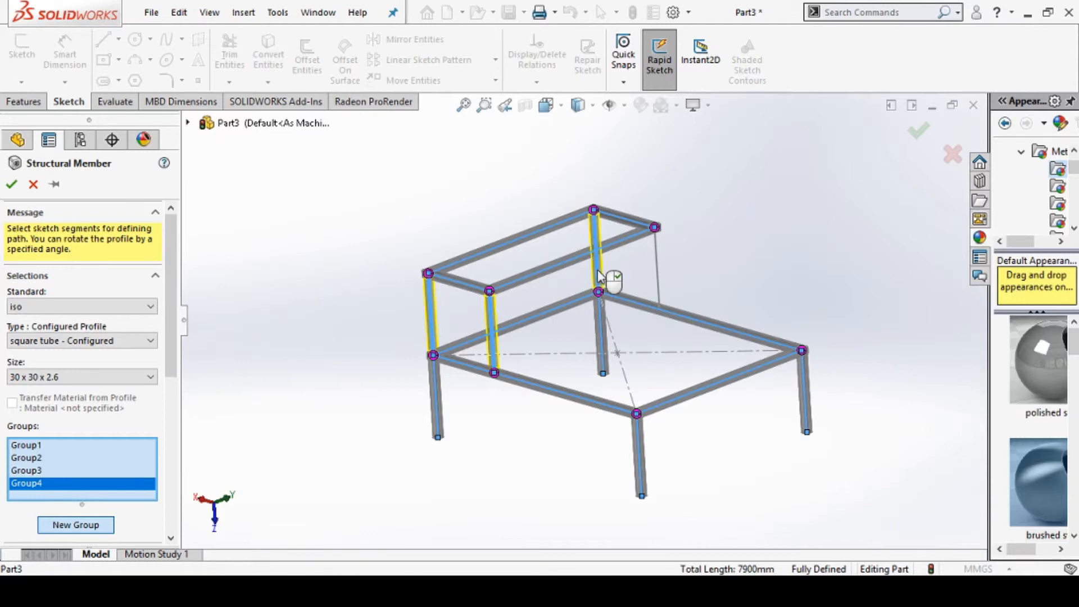
left_click(657, 264)
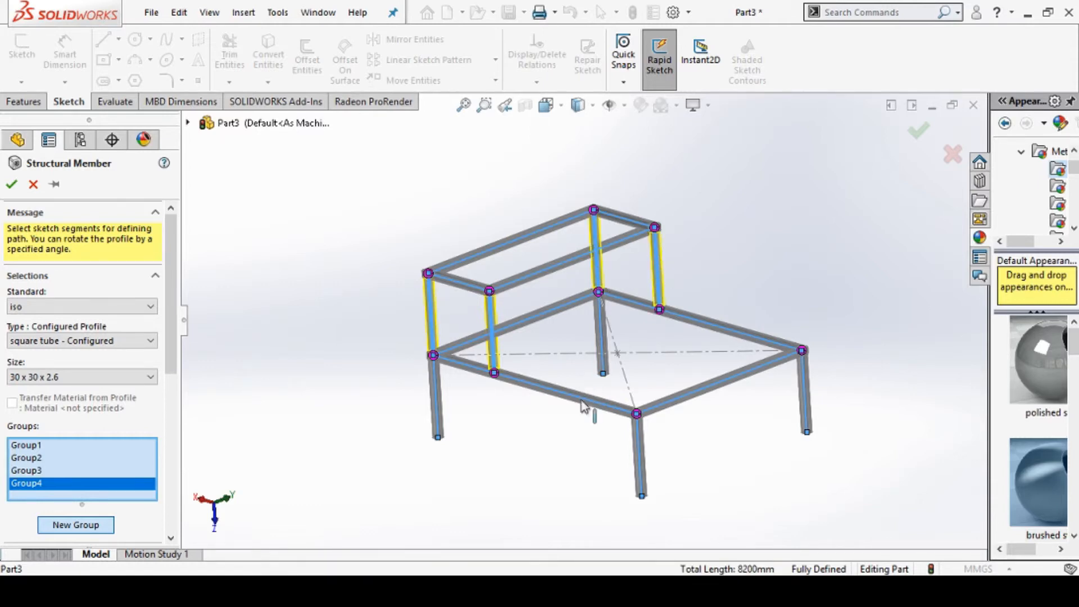
left_click(8, 187)
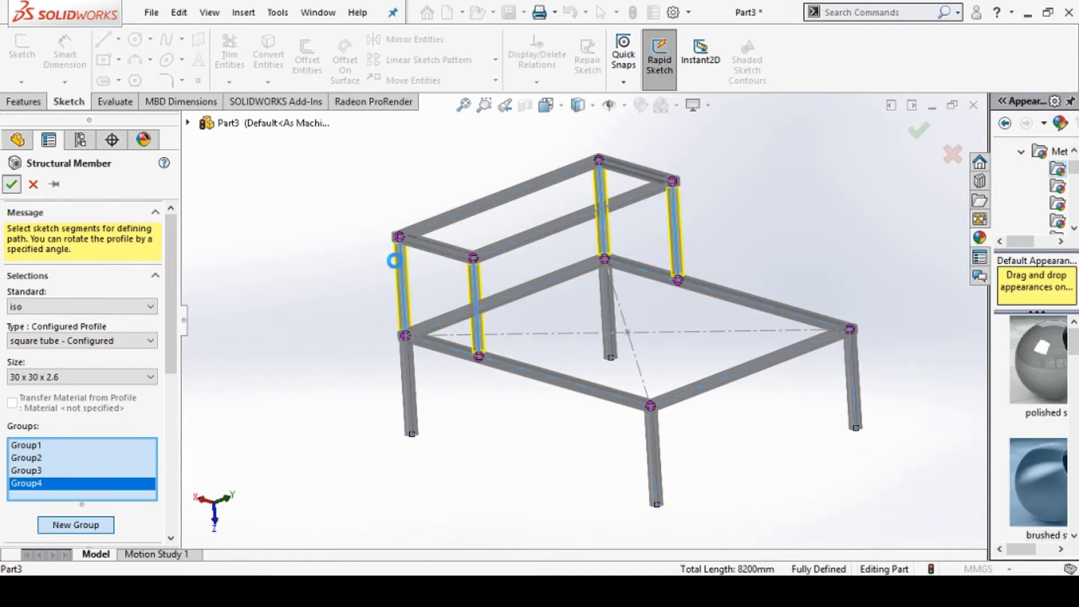
Clear the Appearances pane out of the way of the graphics area and rebuild the finished weldment frame.
middle_click_drag(330, 288, 490, 217)
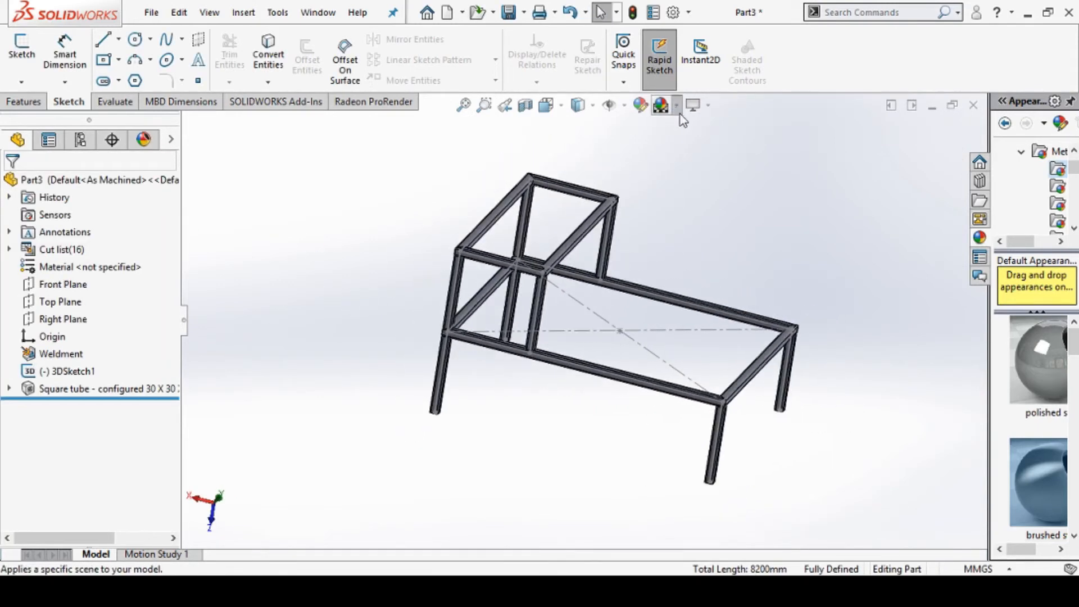
middle_click_drag(728, 288, 939, 233)
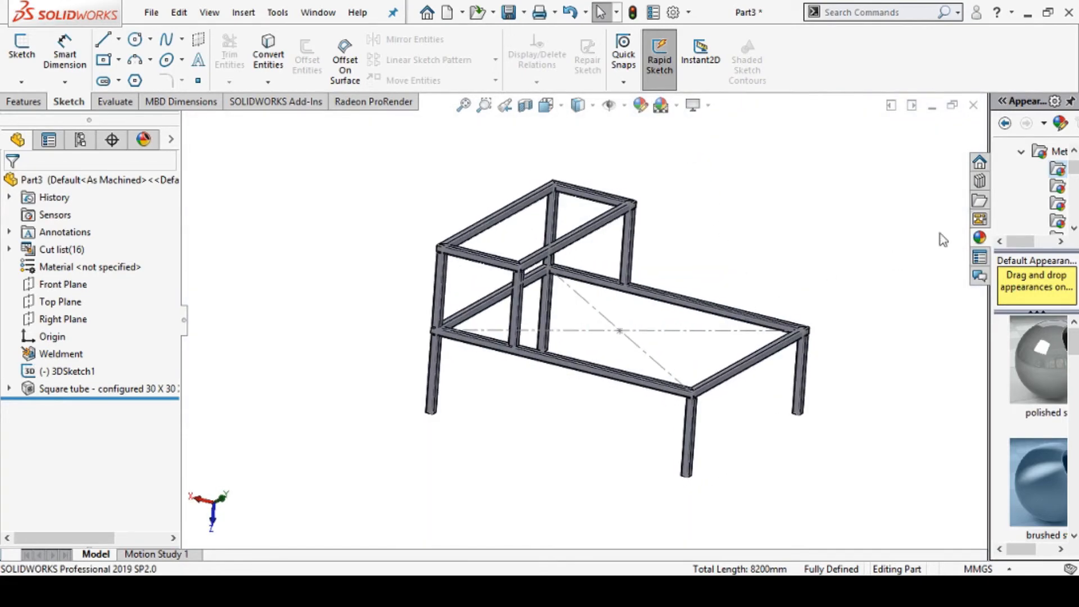
left_click_drag(988, 137, 898, 148)
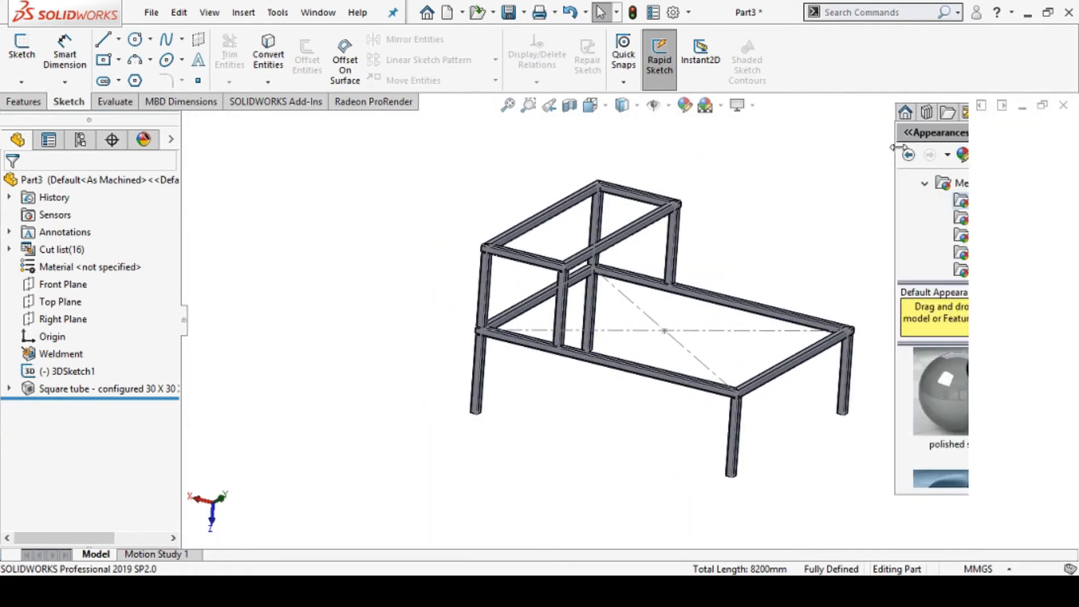
scroll(853, 305, "up", 1)
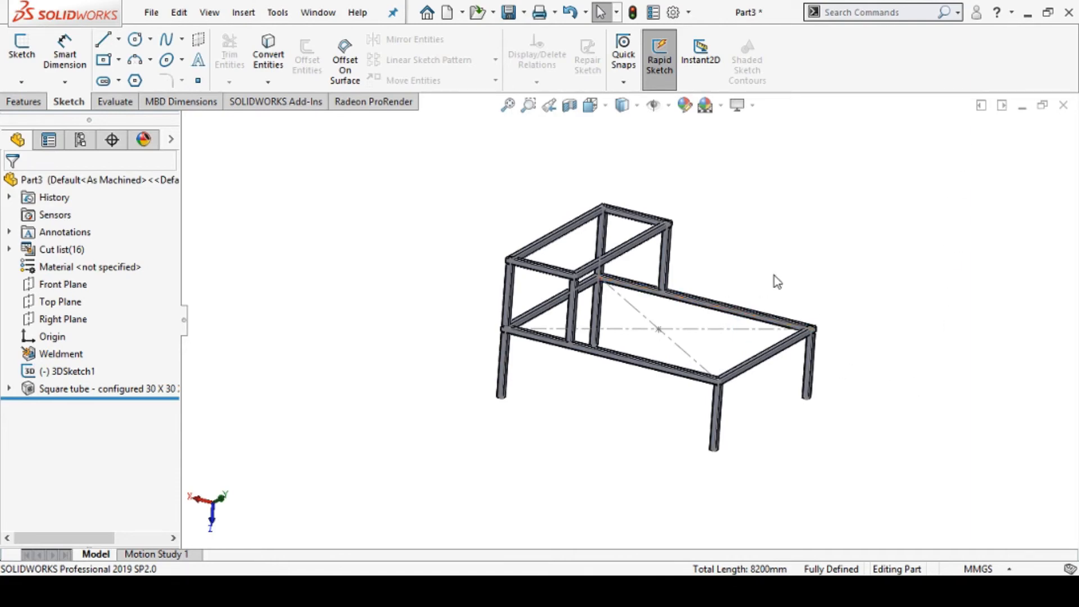
scroll(778, 281, "down", 2)
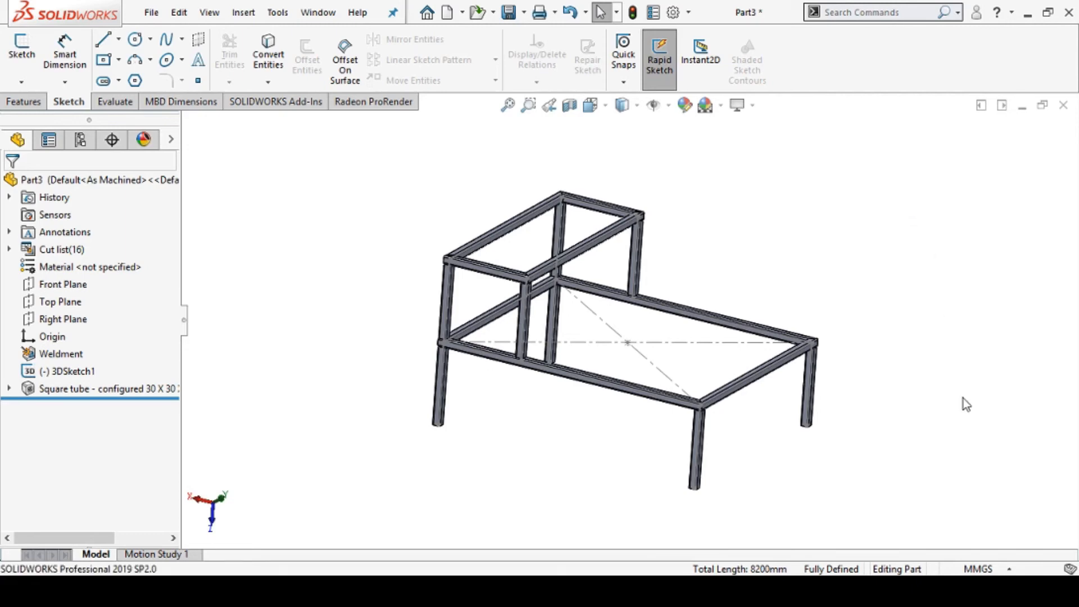
key("ctrl+b")
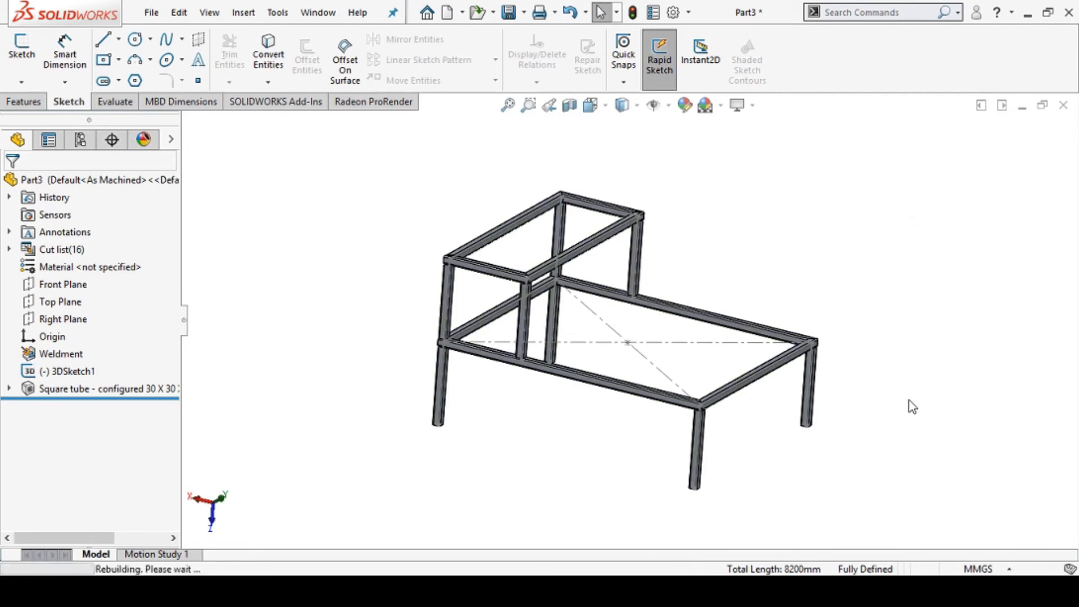
scroll(777, 270, "up", 1)
scroll(783, 281, "down", 1)
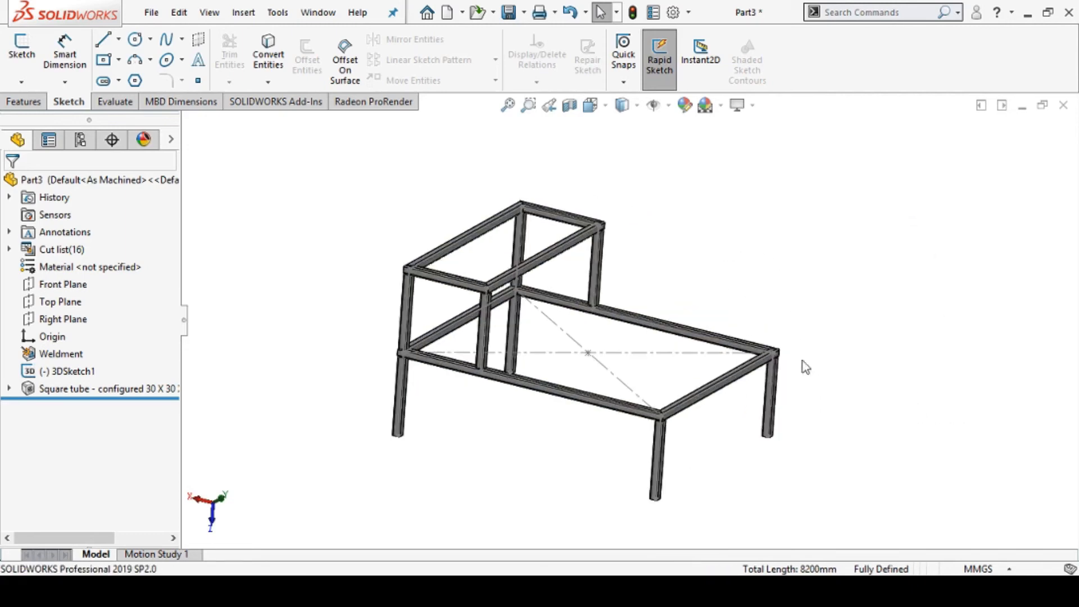